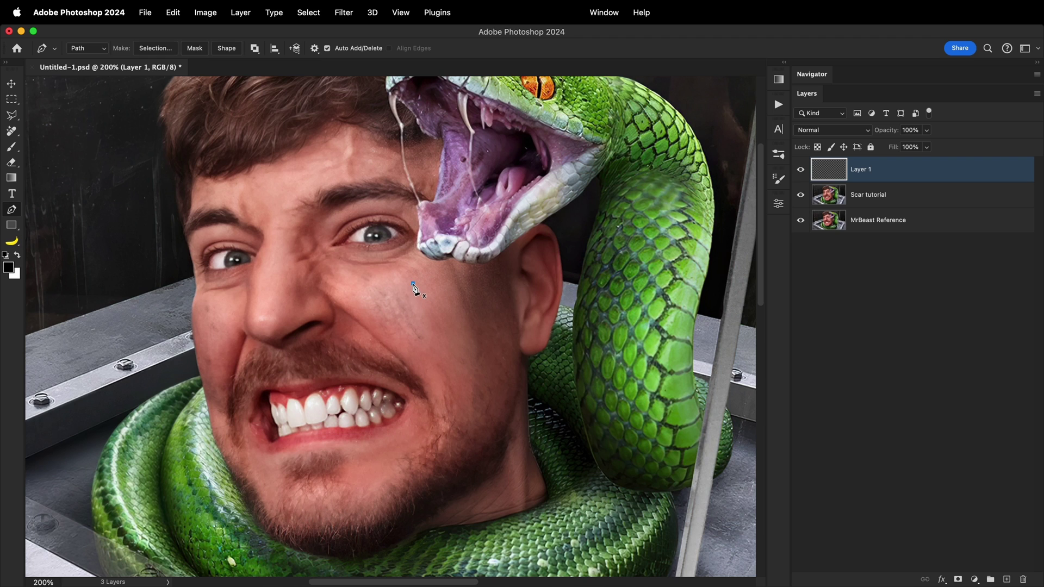
- Draw a curved scar path down the right cheek, make it a selection and fill it black
{"action": "left_click_drag", "start_coordinate": [456, 399], "coordinate": [461, 481]}
{"action": "left_click_drag", "start_coordinate": [414, 283], "coordinate": [360, 234]}
{"action": "left_click", "coordinate": [435, 326]}
{"action": "right_click", "coordinate": [434, 326]}
{"action": "left_click", "coordinate": [478, 377]}
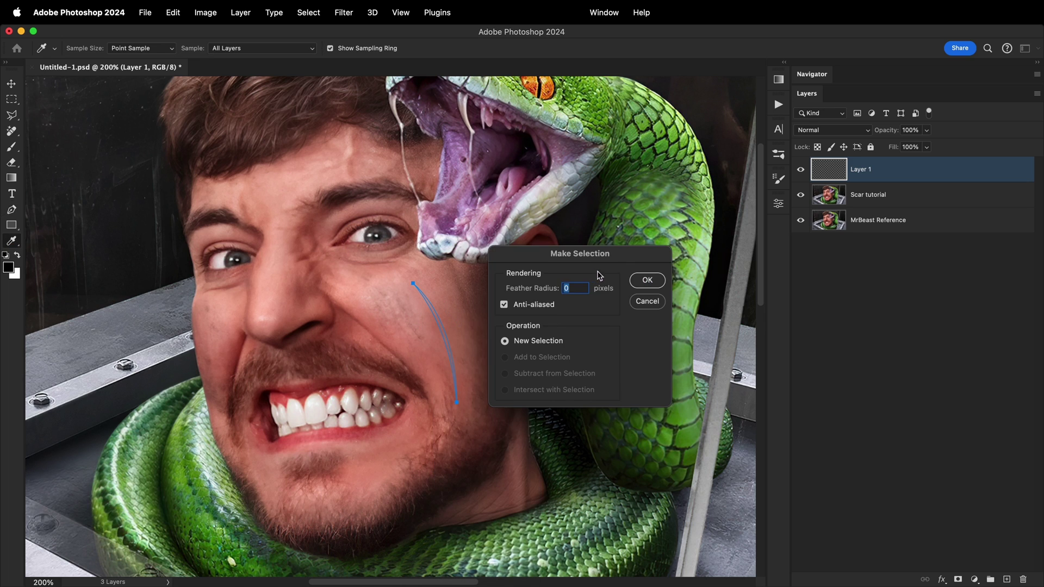
{"action": "left_click", "coordinate": [642, 278]}
{"action": "key", "text": "alt+BackSpace"}
{"action": "key", "text": "super+d"}
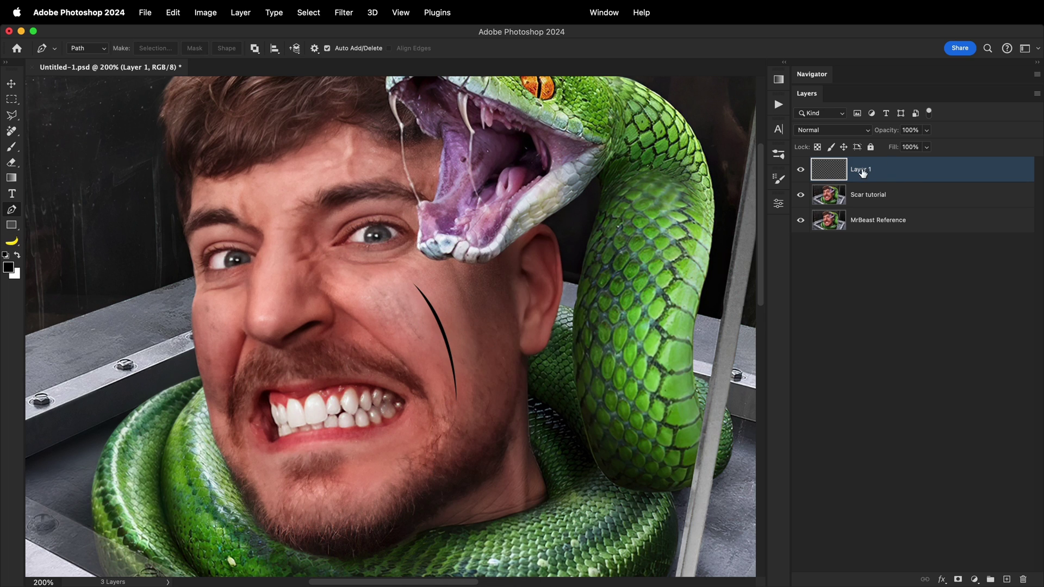
- Rename the layer Scar and give it a dark red 670000 Color Overlay
{"action": "double_click", "coordinate": [861, 170]}
{"action": "type", "text": "Scar"}
{"action": "key", "text": "Return"}
{"action": "right_click", "coordinate": [888, 183]}
{"action": "left_click", "coordinate": [935, 46]}
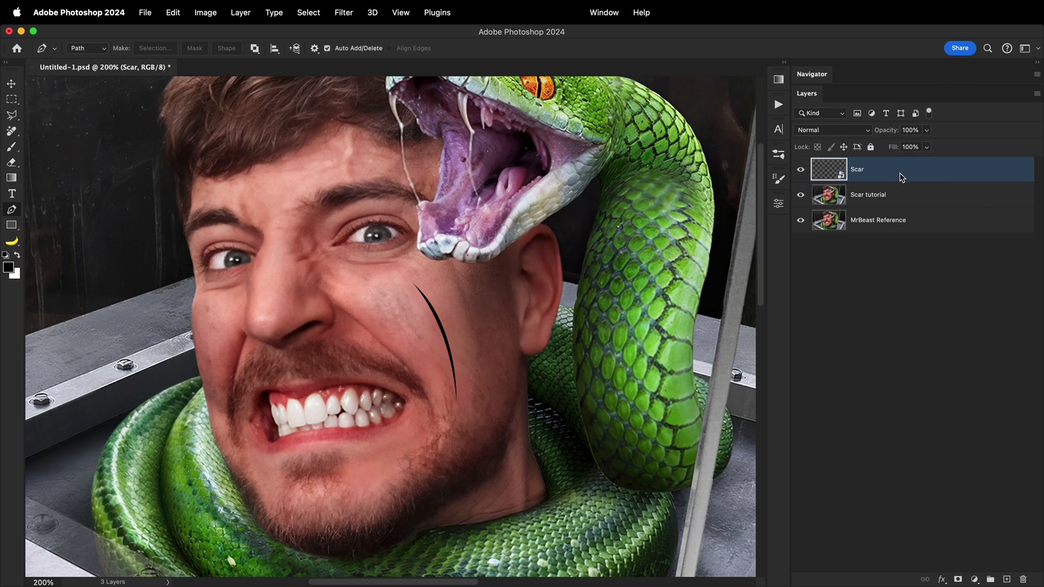
{"action": "left_click", "coordinate": [577, 284]}
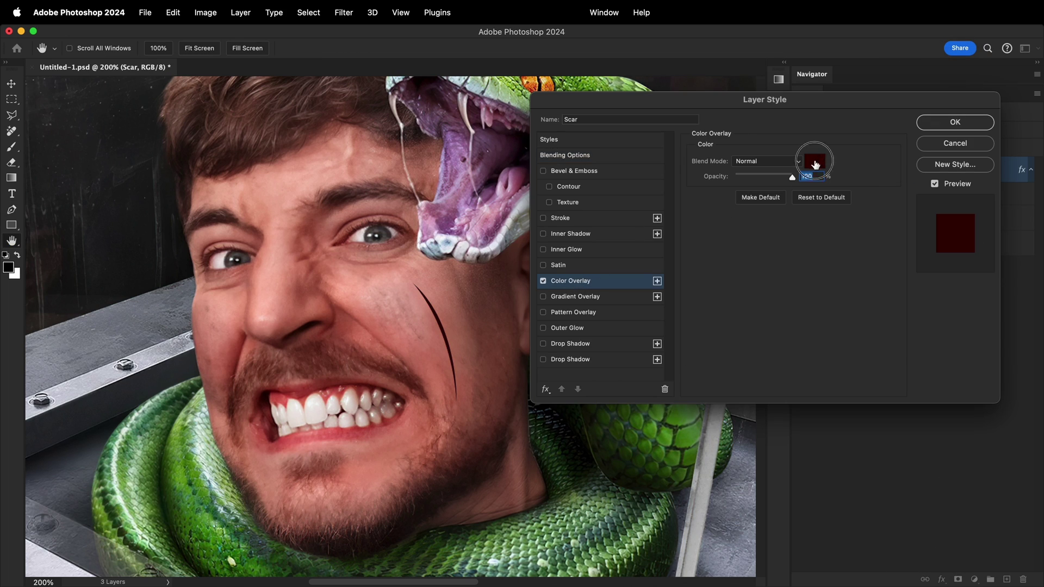
{"action": "left_click", "coordinate": [815, 161]}
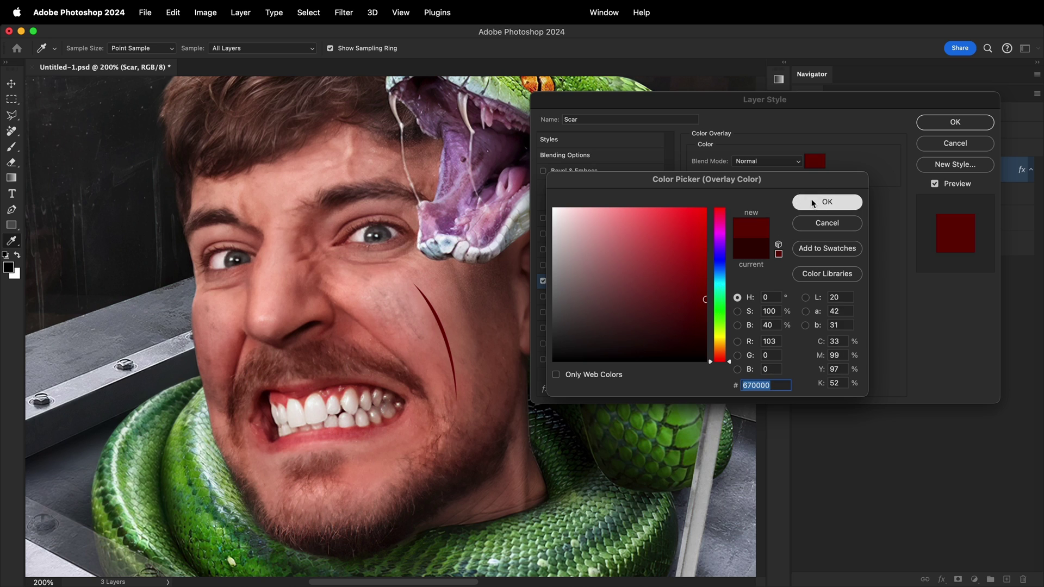
{"action": "left_click", "coordinate": [826, 201]}
{"action": "left_click", "coordinate": [955, 121]}
- Duplicate Scar below itself as Blur 1 and apply a 10 pixel Gaussian Blur
{"action": "left_click_drag", "start_coordinate": [919, 174], "coordinate": [916, 187]}
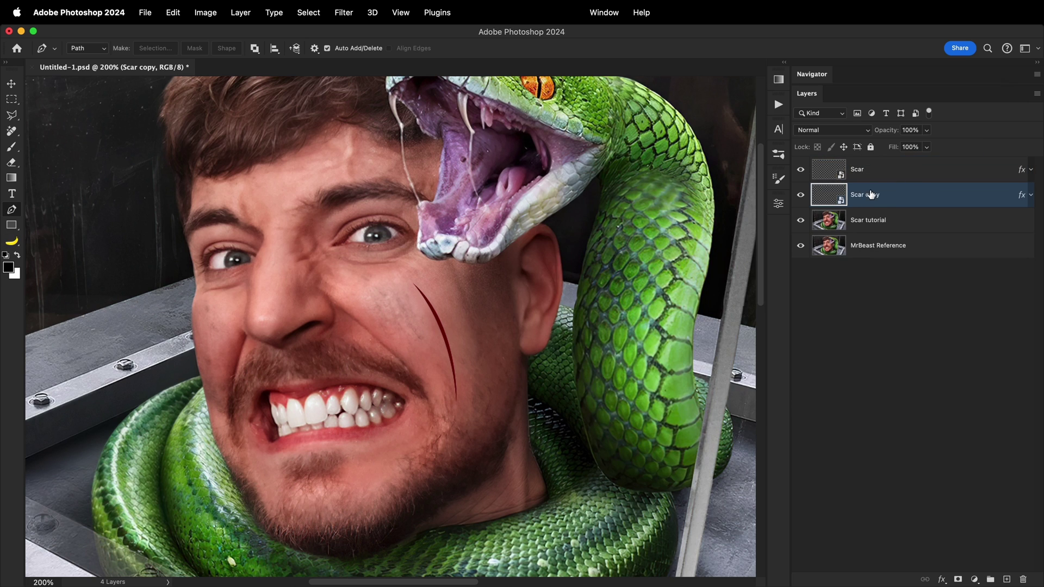
{"action": "double_click", "coordinate": [861, 196]}
{"action": "type", "text": "Blur 1"}
{"action": "key", "text": "Return"}
{"action": "left_click", "coordinate": [344, 12]}
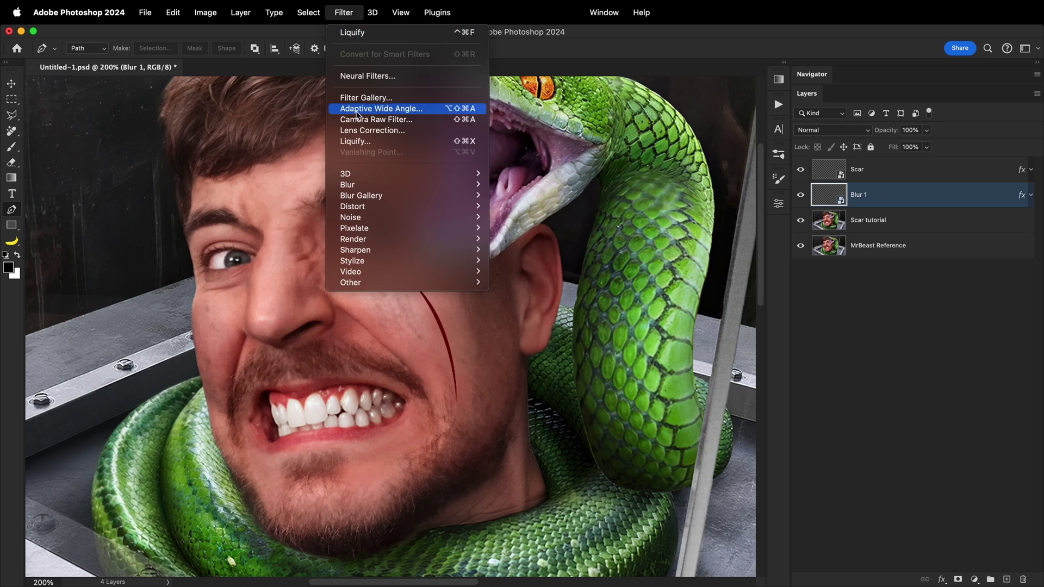
{"action": "mouse_move", "coordinate": [380, 185]}
{"action": "left_click", "coordinate": [525, 228]}
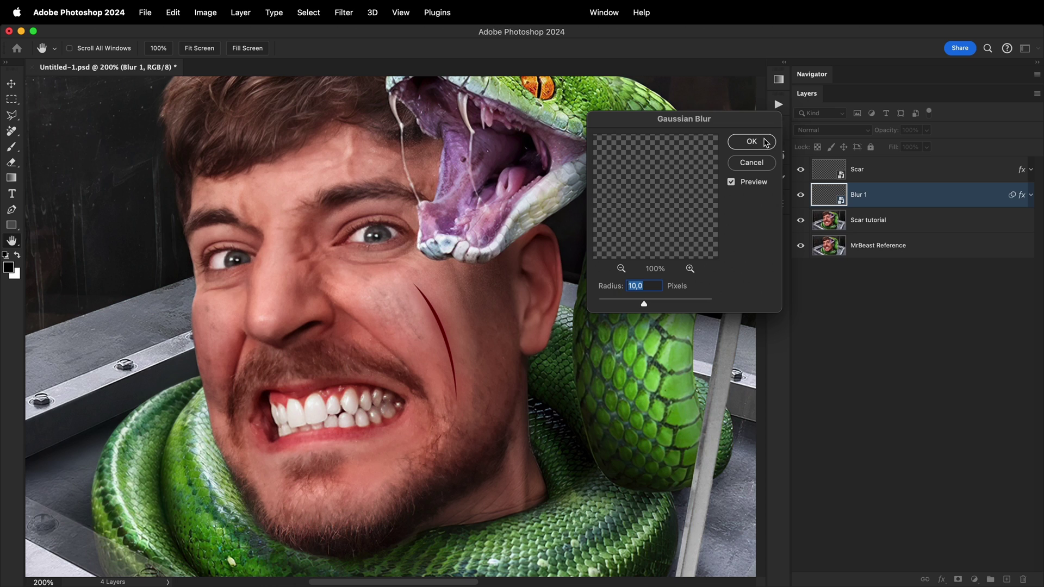
{"action": "left_click", "coordinate": [751, 141]}
{"action": "key", "text": "p"}
- Duplicate Blur 1 as Blur 2 and change its Gaussian Blur radius to 5
{"action": "left_click_drag", "start_coordinate": [962, 205], "coordinate": [881, 224]}
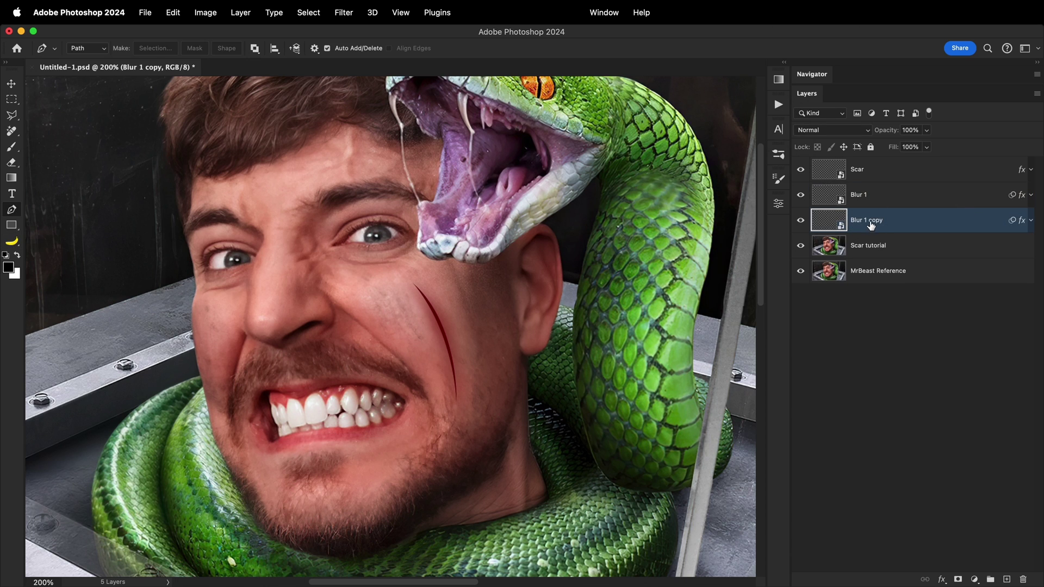
{"action": "double_click", "coordinate": [872, 225]}
{"action": "type", "text": "Blur 2"}
{"action": "key", "text": "Return"}
{"action": "left_click", "coordinate": [1031, 220]}
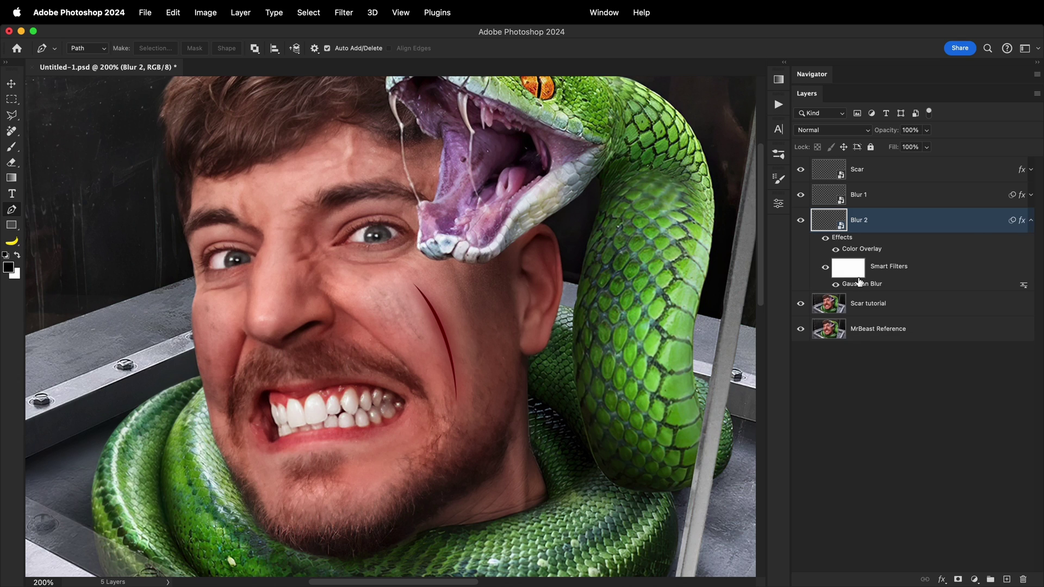
{"action": "double_click", "coordinate": [859, 282]}
{"action": "type", "text": "5"}
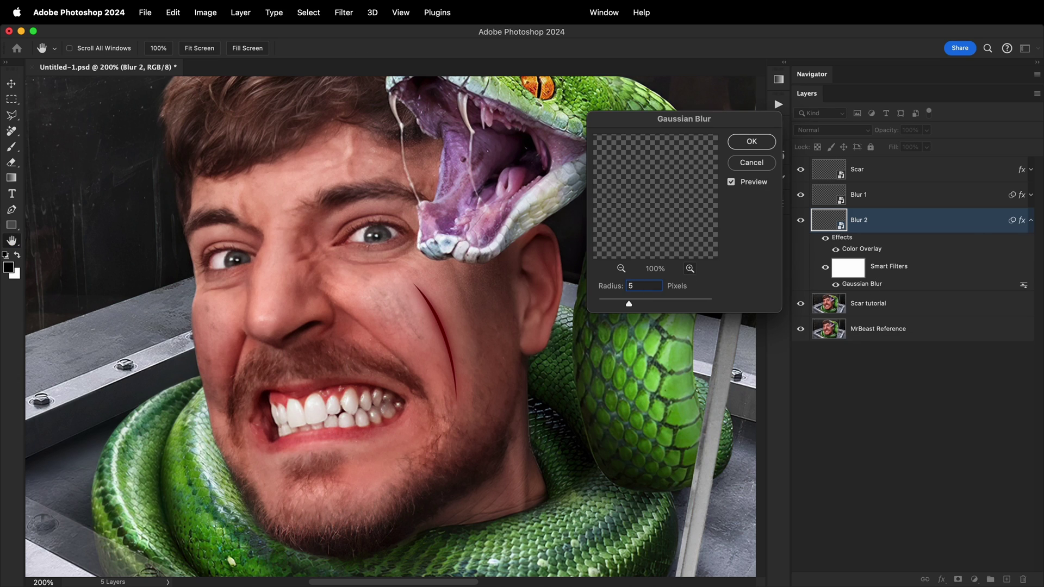
{"action": "key", "text": "Return"}
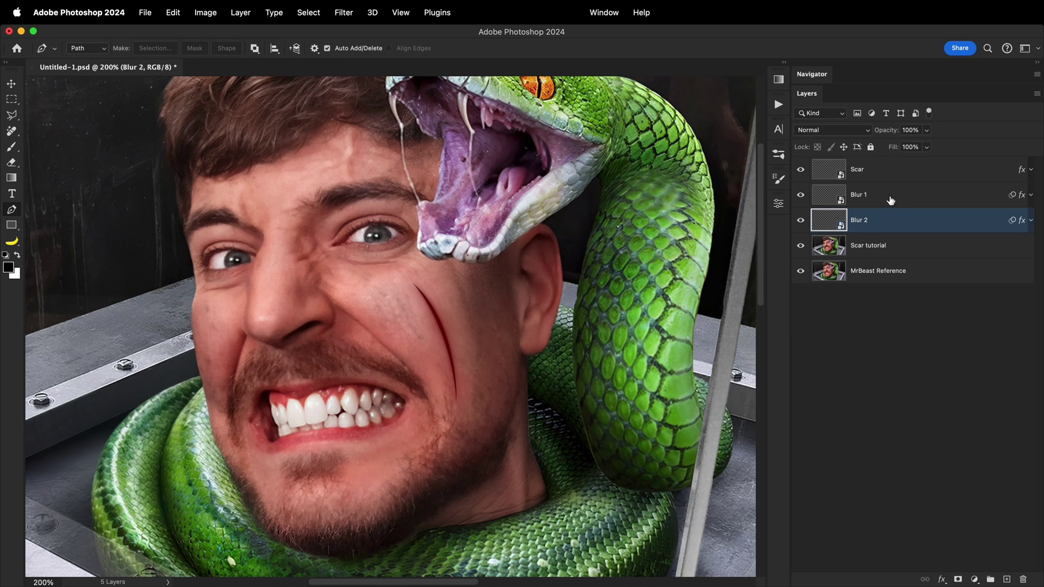
- Set both Blur 1 and Blur 2 to 50% opacity
{"action": "left_click", "coordinate": [891, 199], "text": "shift"}
{"action": "key", "text": "v"}
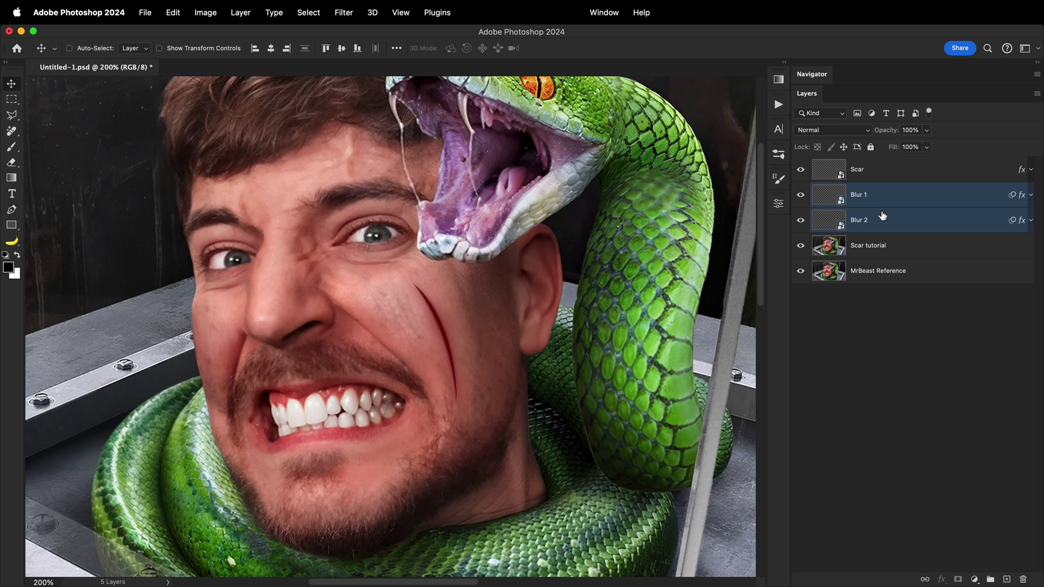
{"action": "left_click", "coordinate": [910, 130]}
{"action": "type", "text": "50"}
{"action": "key", "text": "Return"}
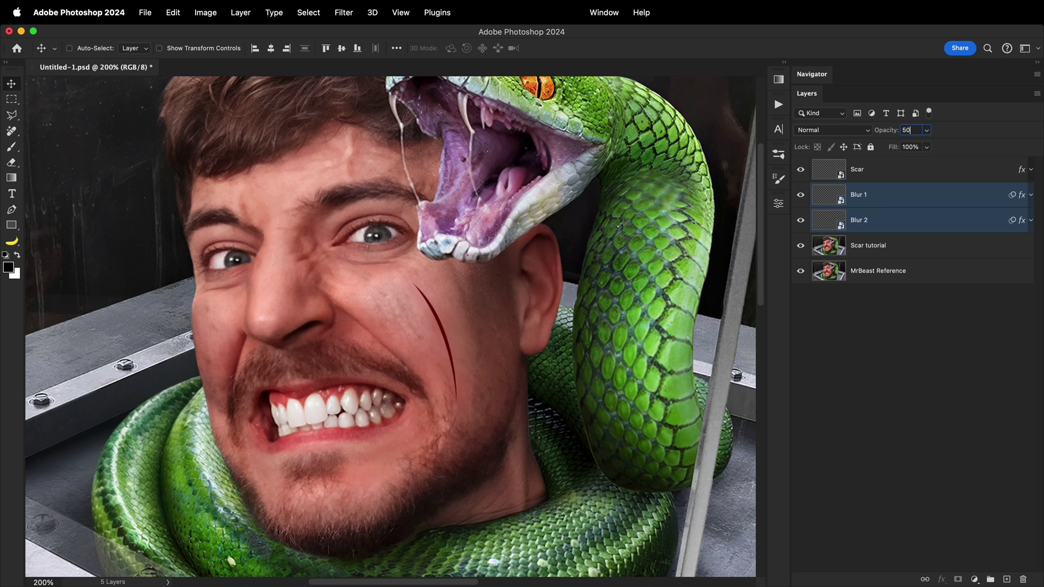
- Duplicate the Scar layer below itself and name the copy Highlights
{"action": "left_click", "coordinate": [991, 172]}
{"action": "key", "text": "super+equal"}
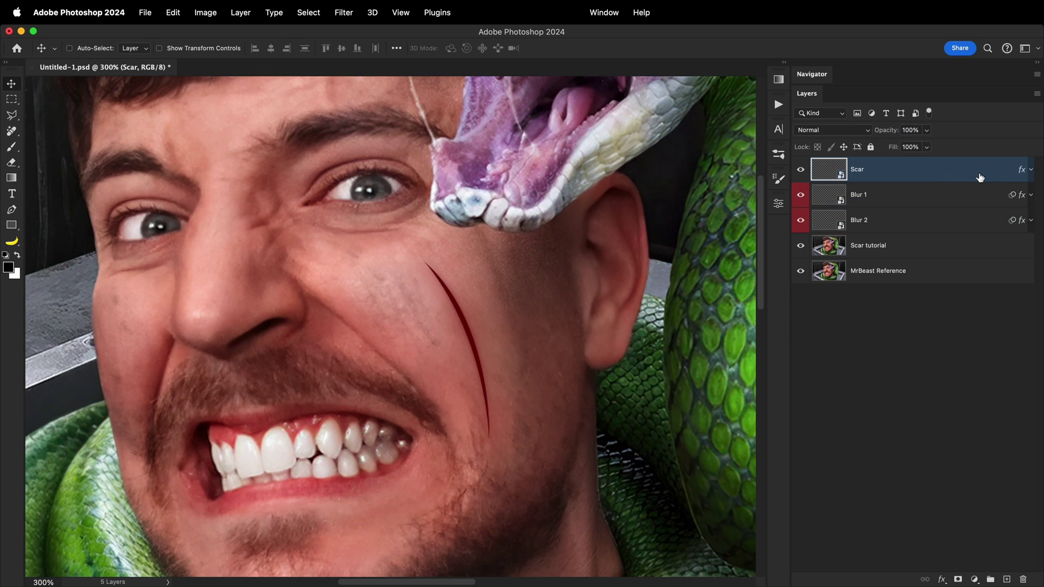
{"action": "mouse_move", "coordinate": [956, 179]}
{"action": "left_mouse_down"}
{"action": "mouse_move", "coordinate": [944, 177]}
{"action": "mouse_move", "coordinate": [949, 190]}
{"action": "left_mouse_up"}
{"action": "double_click", "coordinate": [872, 194]}
{"action": "type", "text": "Hig"}
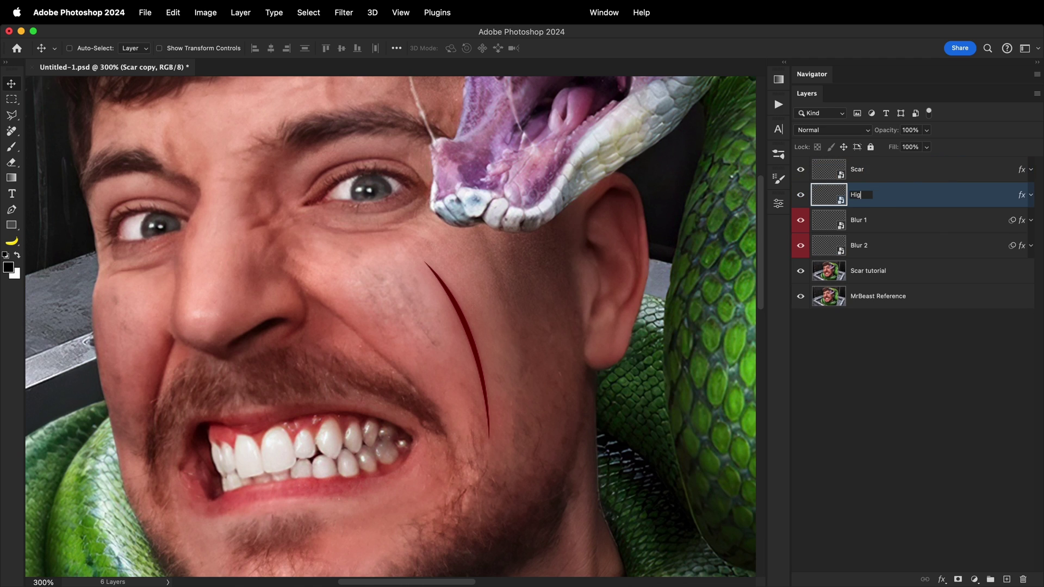
{"action": "type", "text": "hlights"}
{"action": "key", "text": "Return"}
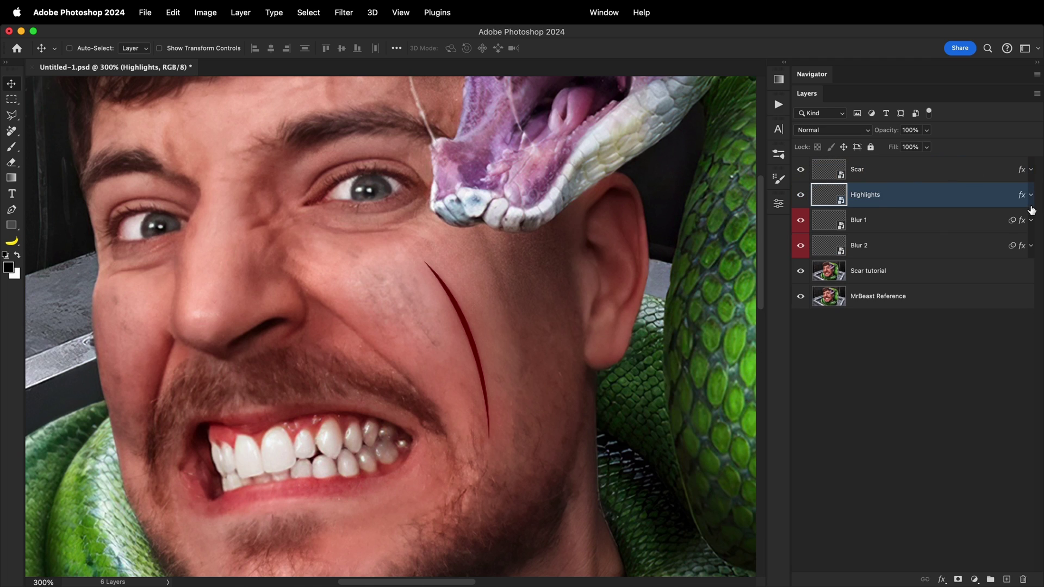
- Change the Highlights layer's Color Overlay to white
{"action": "left_click", "coordinate": [1030, 195]}
{"action": "double_click", "coordinate": [856, 225]}
{"action": "left_click", "coordinate": [814, 163]}
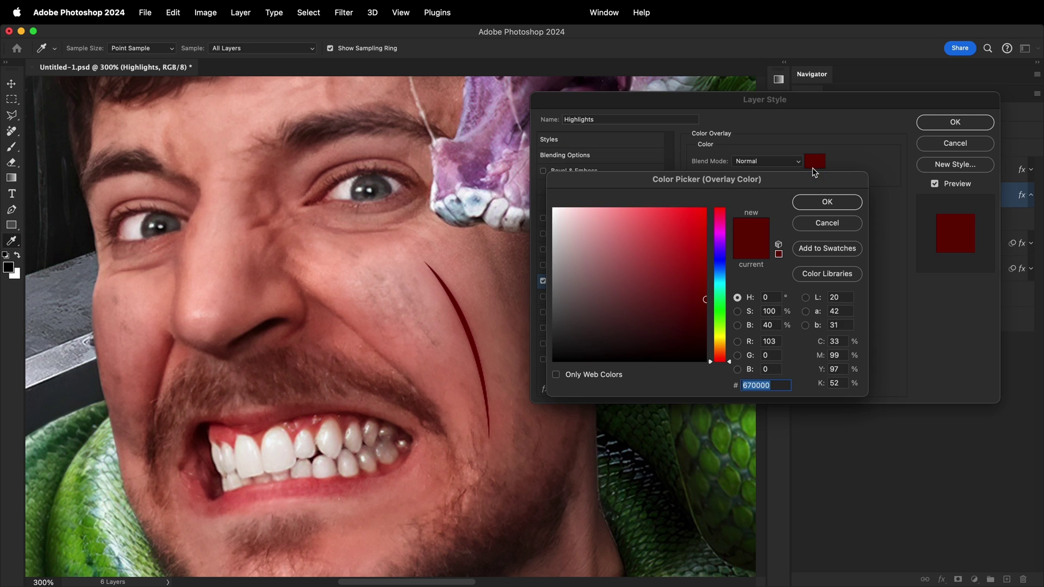
{"action": "left_click", "coordinate": [434, 108]}
{"action": "left_click", "coordinate": [827, 202]}
{"action": "left_click", "coordinate": [955, 122]}
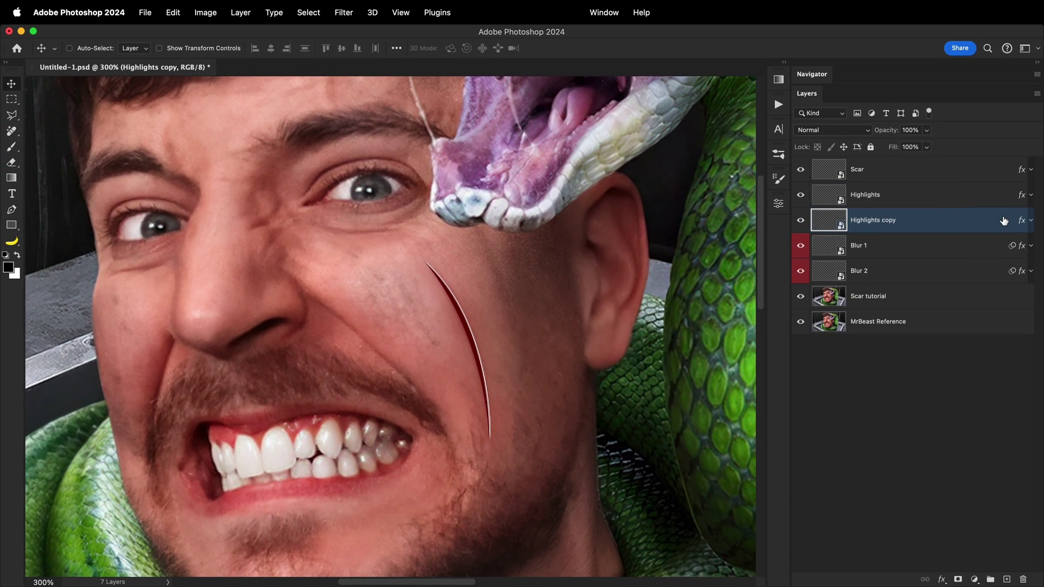
- Rename the Highlights copy to Shadows and set its Color Overlay to black
{"action": "double_click", "coordinate": [886, 220]}
{"action": "type", "text": "Shadows"}
{"action": "key", "text": "Return"}
{"action": "left_click", "coordinate": [1032, 221]}
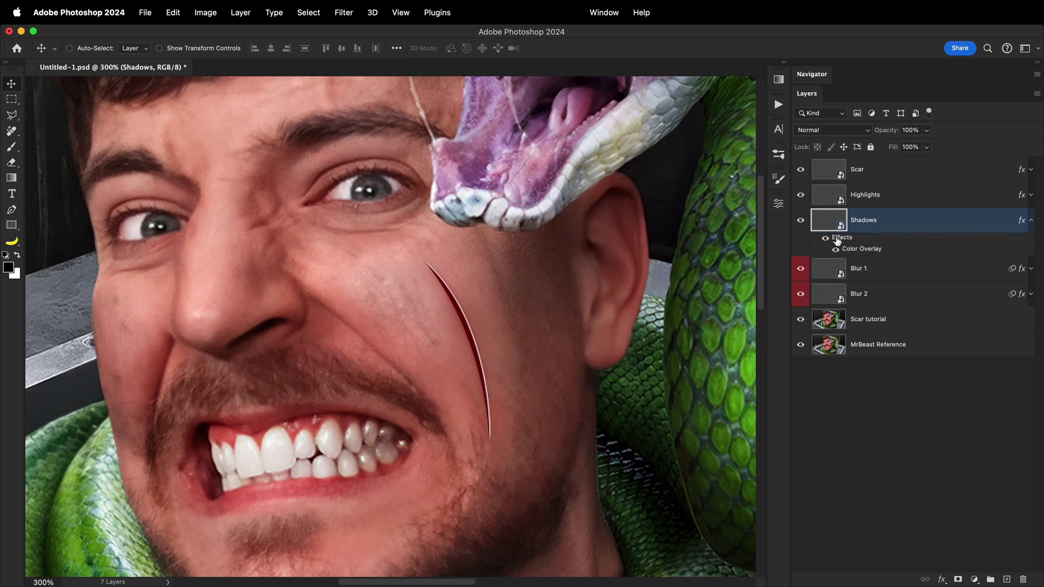
{"action": "double_click", "coordinate": [852, 250]}
{"action": "left_click", "coordinate": [804, 163]}
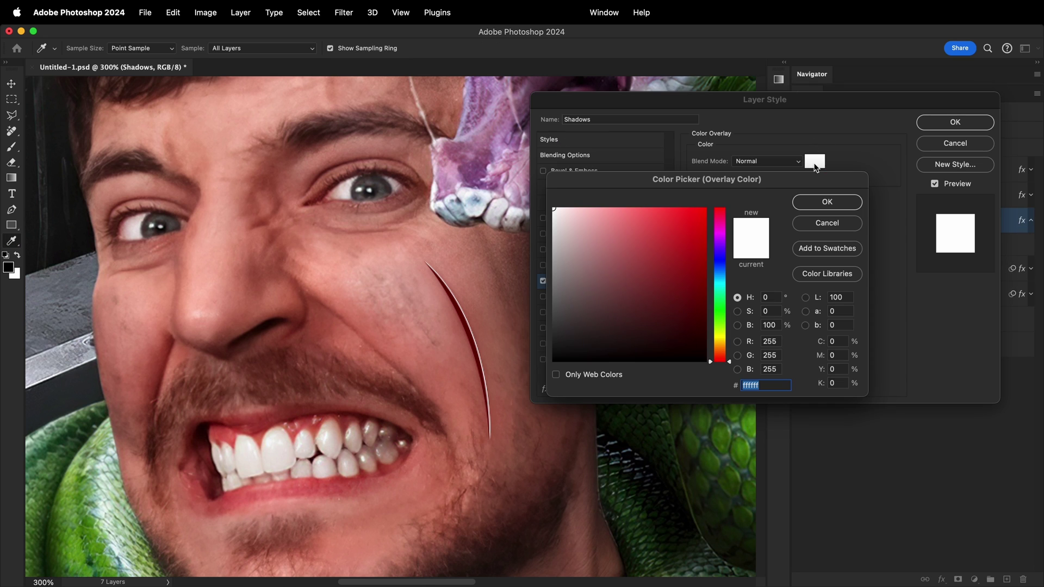
{"action": "left_click", "coordinate": [553, 360]}
{"action": "left_click", "coordinate": [827, 202]}
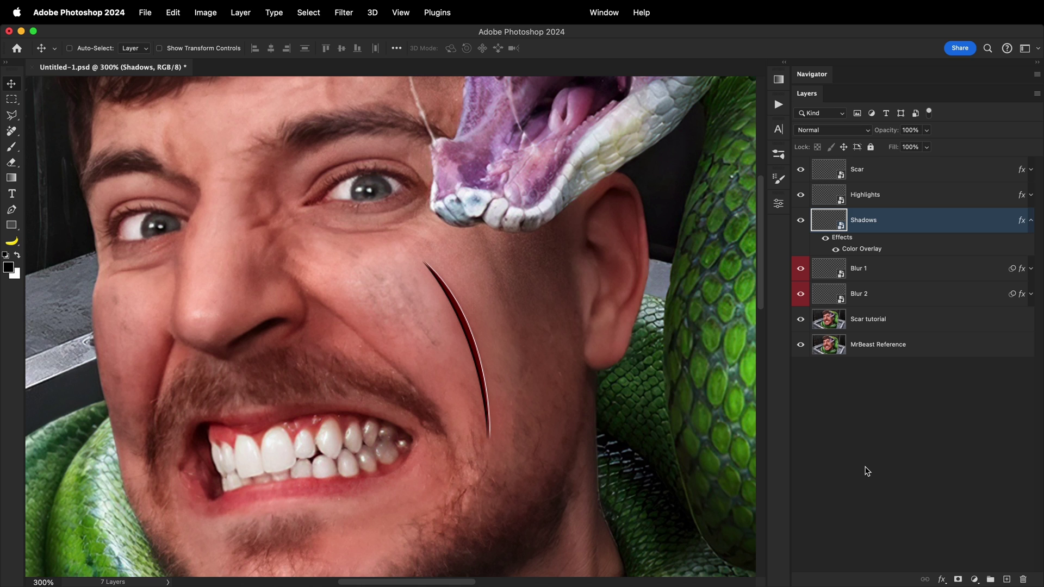
{"action": "key", "text": "super+equal"}
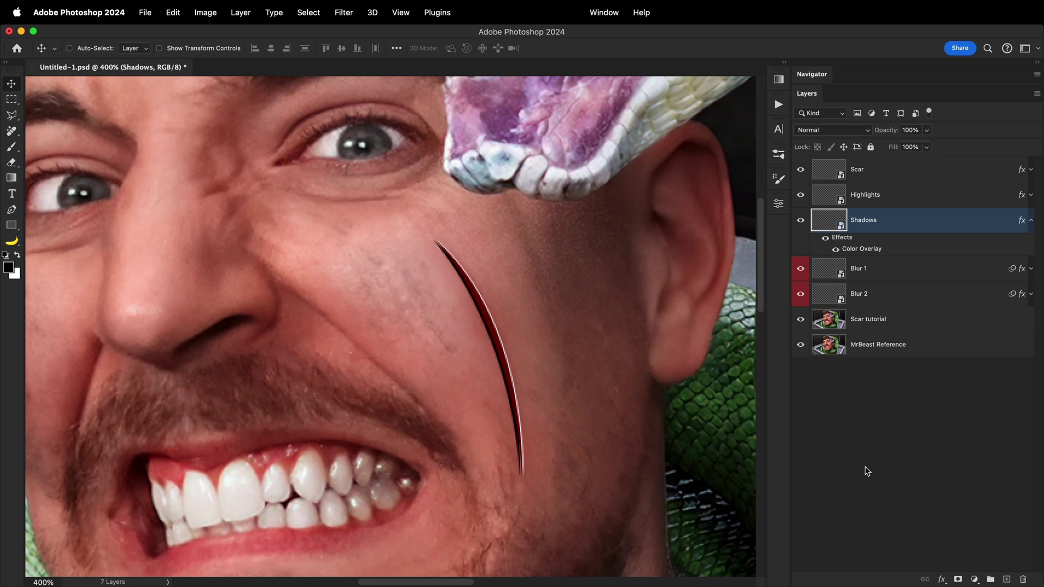
- Set Highlights and Shadows to 50% opacity and group them as 3D effect
{"action": "left_click", "coordinate": [916, 201], "text": "shift"}
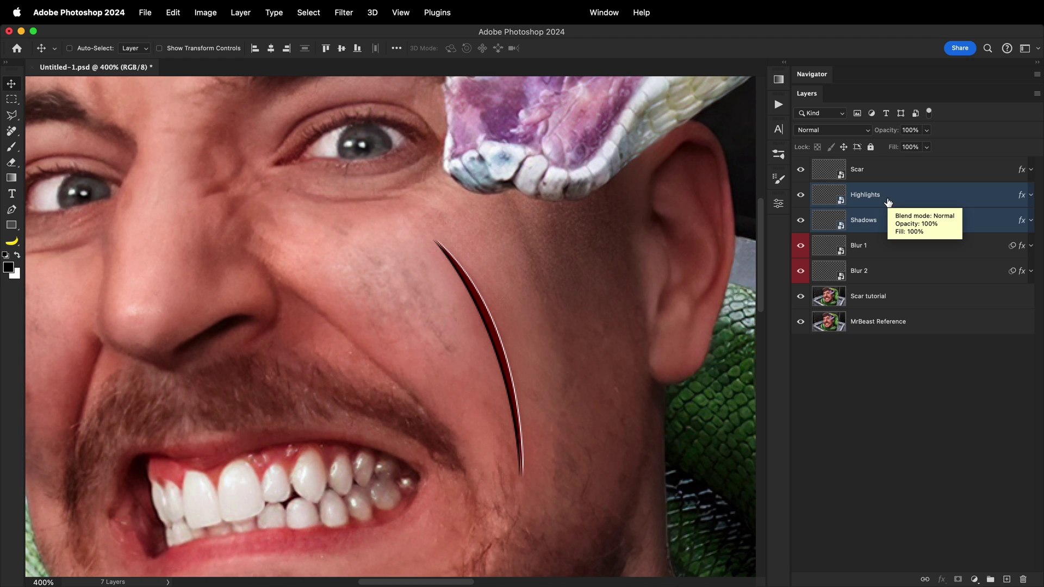
{"action": "key", "text": "5"}
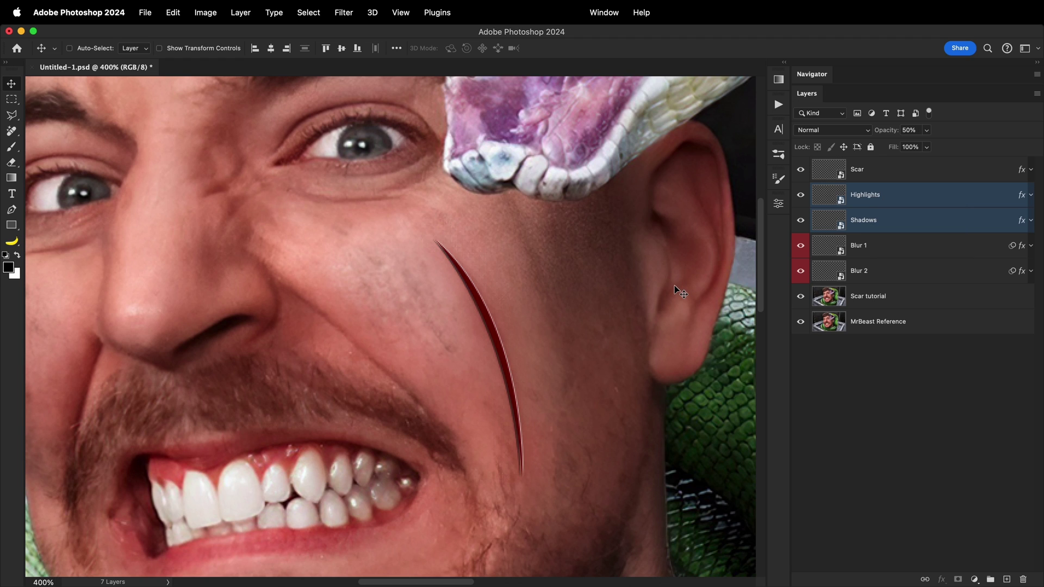
{"action": "key", "text": "super+g"}
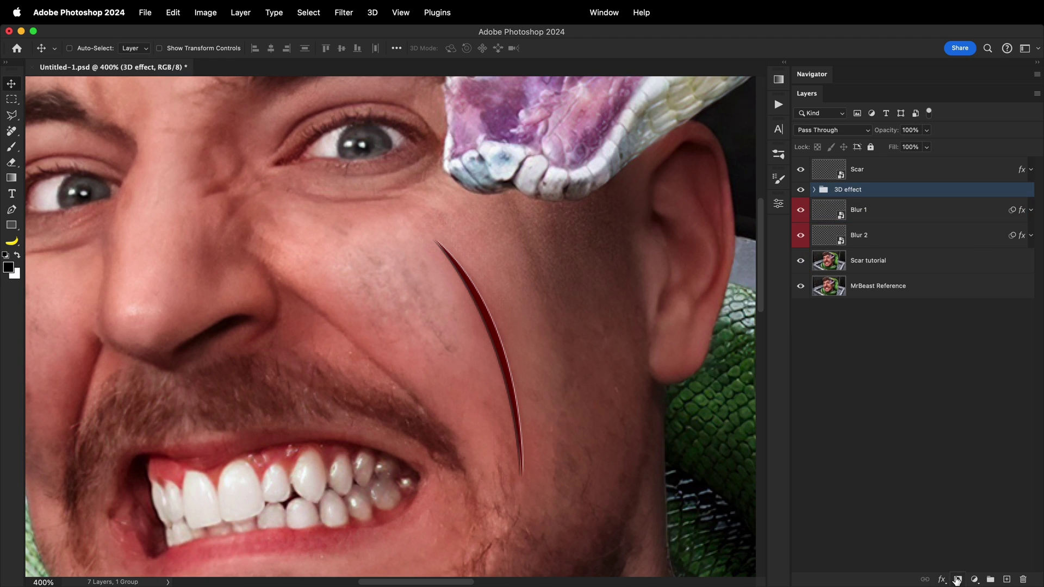
- Add a layer mask to the 3D effect group and set up the Brush to paint on it
{"action": "left_click", "coordinate": [958, 580]}
{"action": "key", "text": "b"}
{"action": "left_click_drag", "start_coordinate": [385, 234], "coordinate": [429, 231]}
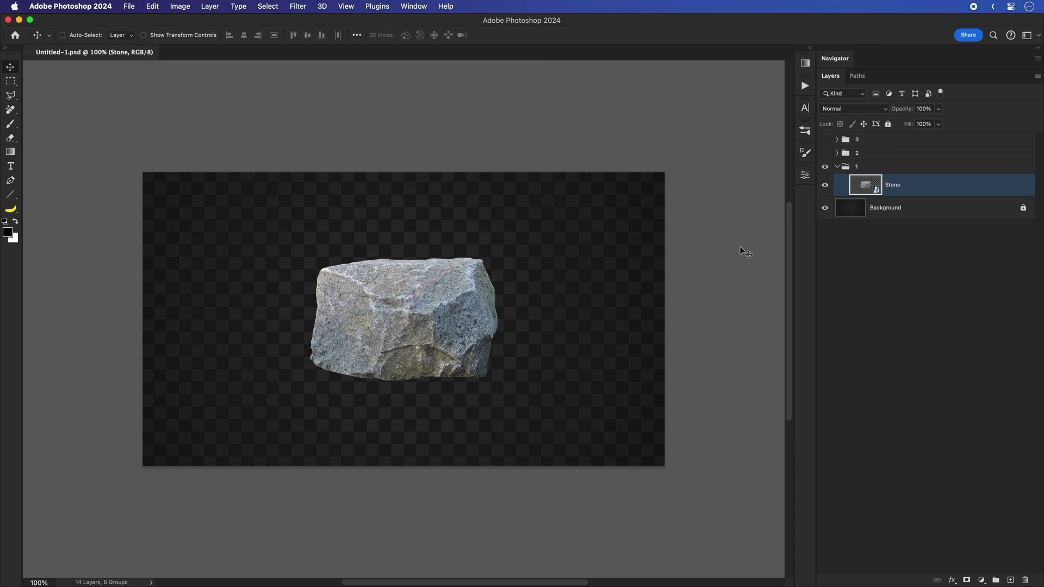
- Clip a Gradient Map to the Stone layer and make its start stop dark brown 563c00
{"action": "left_click", "coordinate": [982, 581]}
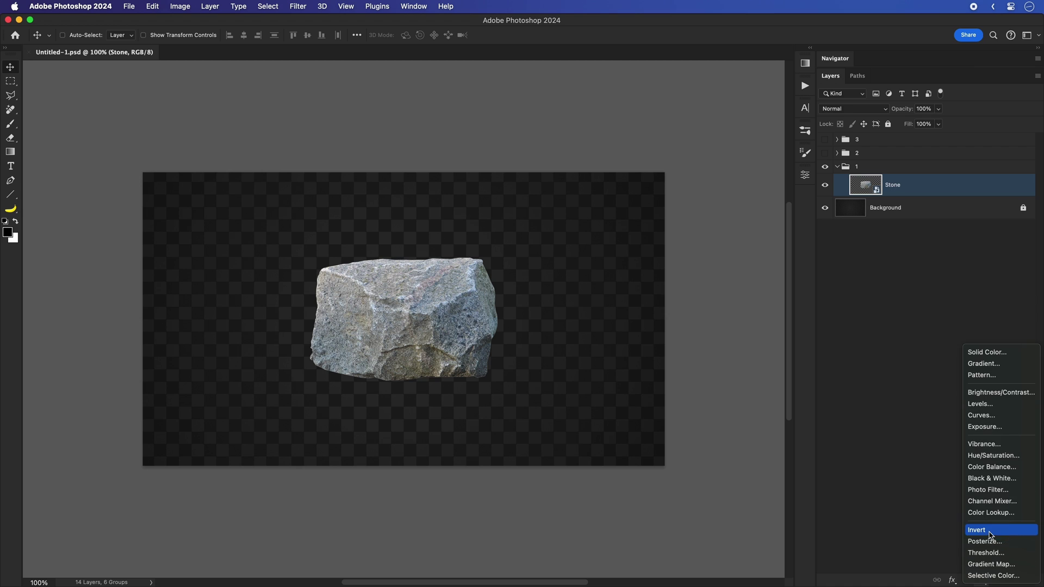
{"action": "left_click", "coordinate": [988, 566]}
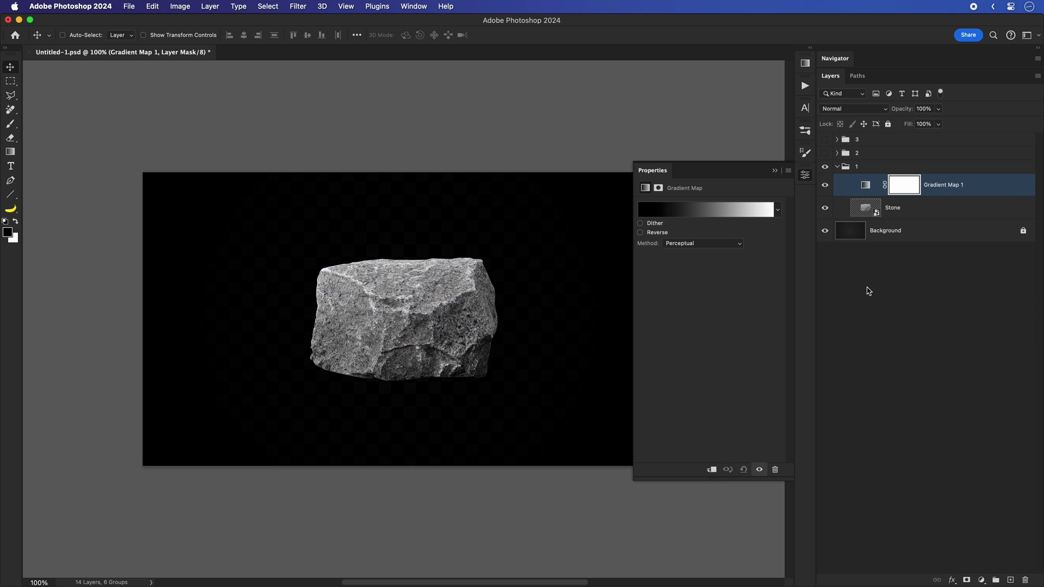
{"action": "left_click", "coordinate": [712, 470]}
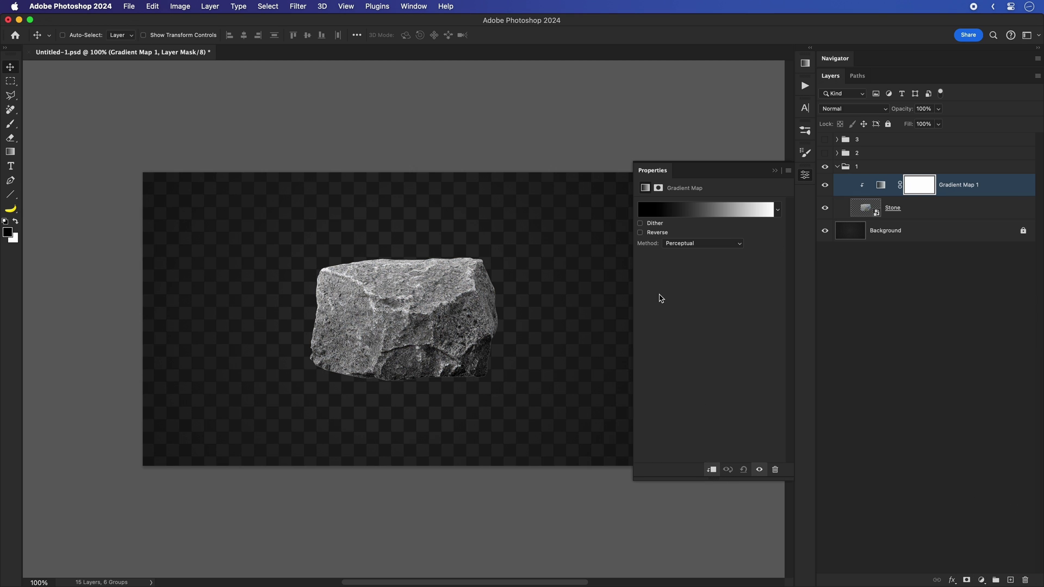
{"action": "left_click", "coordinate": [675, 210]}
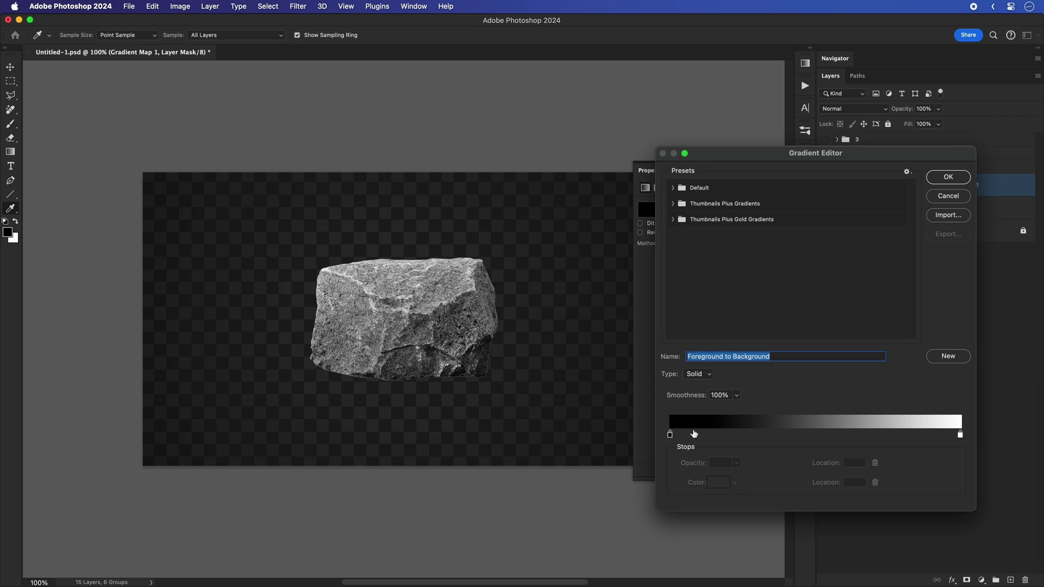
{"action": "left_click", "coordinate": [670, 435]}
{"action": "left_click", "coordinate": [715, 483]}
{"action": "type", "text": "56"}
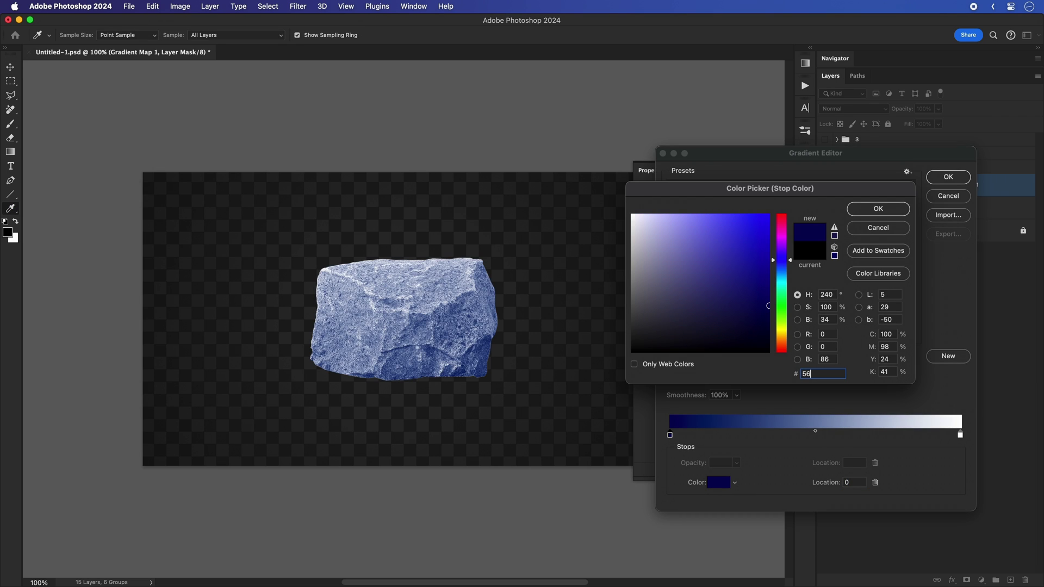
{"action": "type", "text": "3c00"}
{"action": "key", "text": "Return"}
- Add gradient stops at 33 coloured 9c5c00 and at 66 coloured gold ffbf00
{"action": "left_click", "coordinate": [748, 438]}
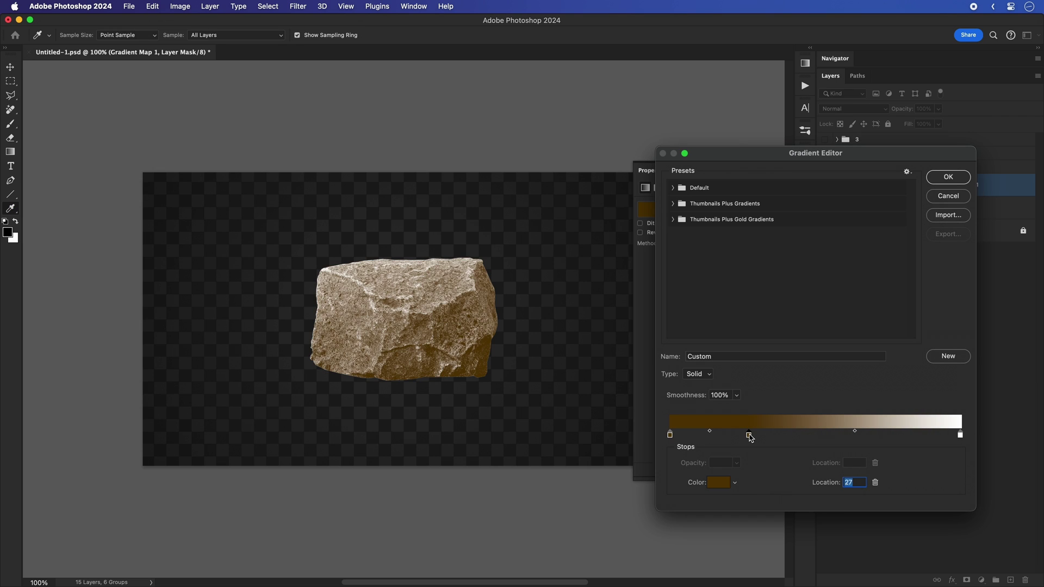
{"action": "type", "text": "33"}
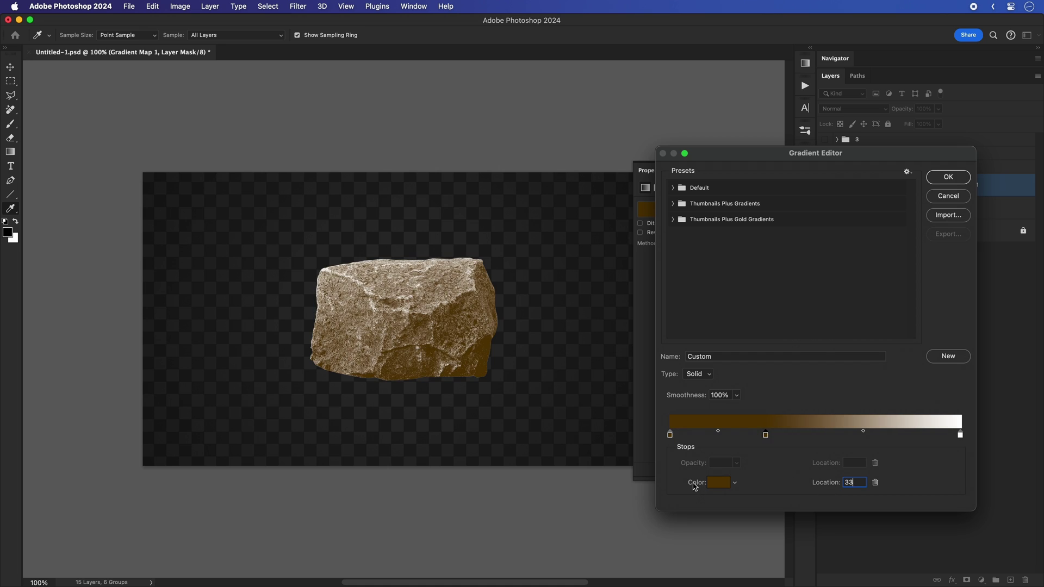
{"action": "left_click", "coordinate": [718, 483]}
{"action": "type", "text": "9c5c00"}
{"action": "key", "text": "Return"}
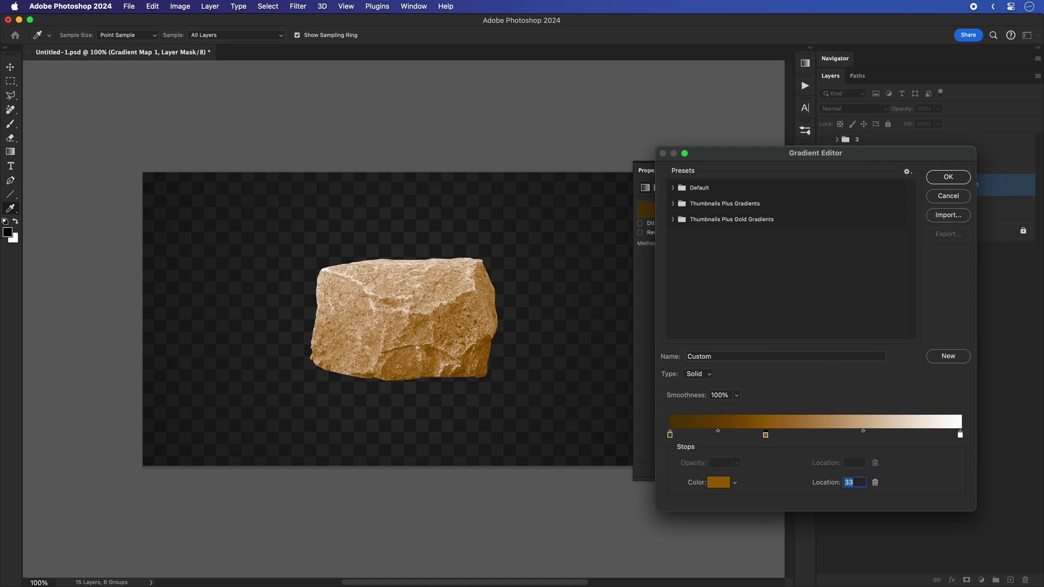
{"action": "left_click", "coordinate": [863, 438]}
{"action": "left_click", "coordinate": [713, 483]}
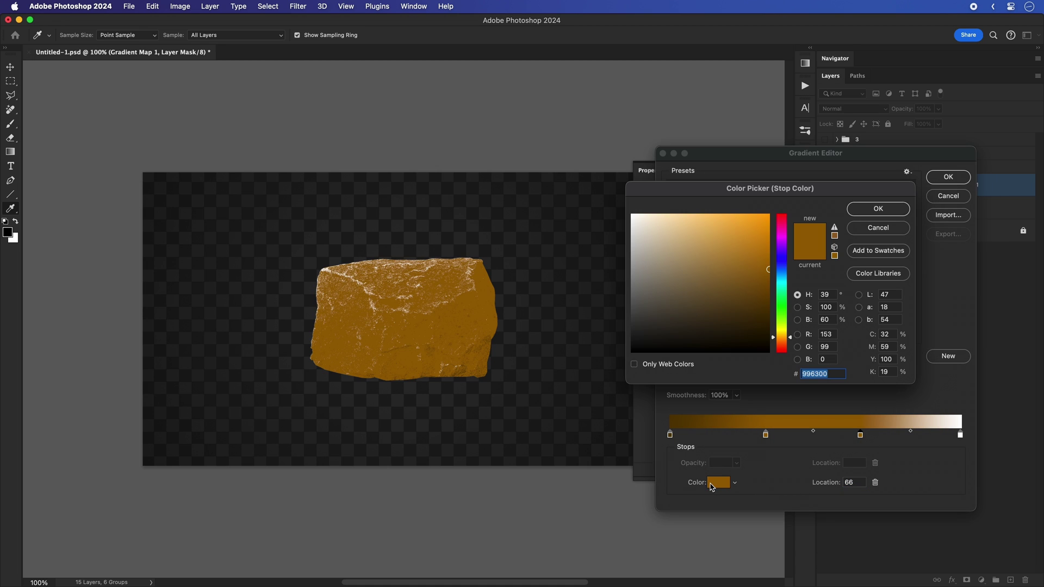
{"action": "type", "text": "ffbf00"}
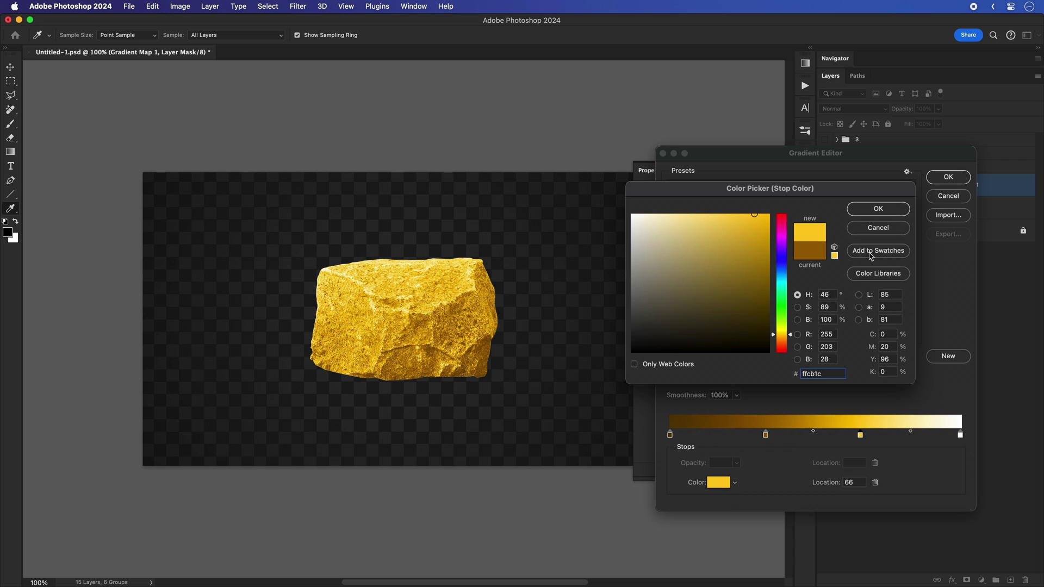
{"action": "left_click", "coordinate": [880, 212]}
- Make the end stop pale yellow f7f77f, moving stops to 90 and 58 and nudging the brown one left
{"action": "left_click", "coordinate": [959, 433]}
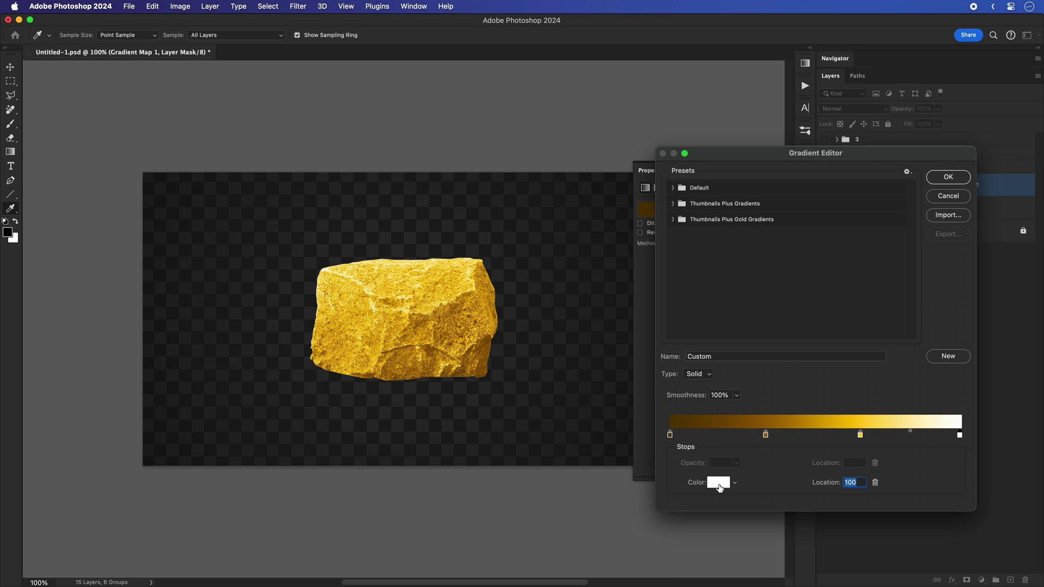
{"action": "left_click", "coordinate": [718, 484]}
{"action": "type", "text": "f7f77f"}
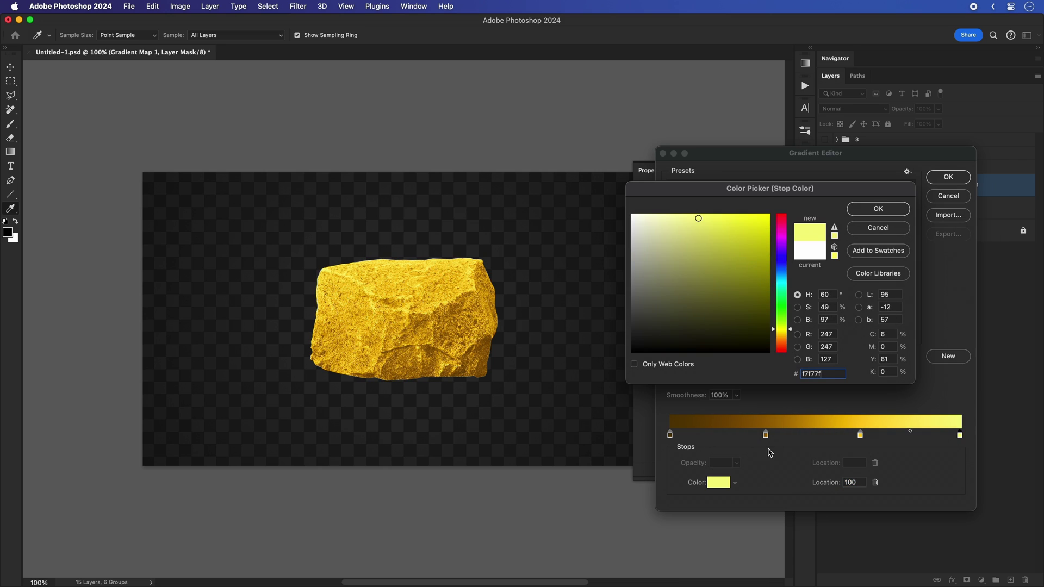
{"action": "left_click", "coordinate": [858, 210]}
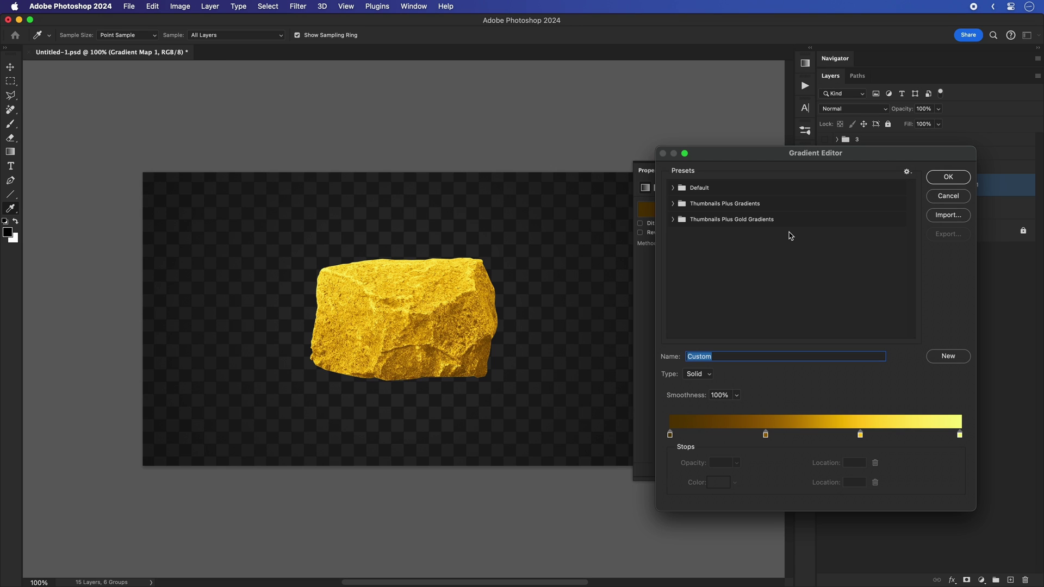
{"action": "left_click_drag", "start_coordinate": [964, 443], "coordinate": [933, 443]}
{"action": "left_click_drag", "start_coordinate": [864, 438], "coordinate": [848, 436]}
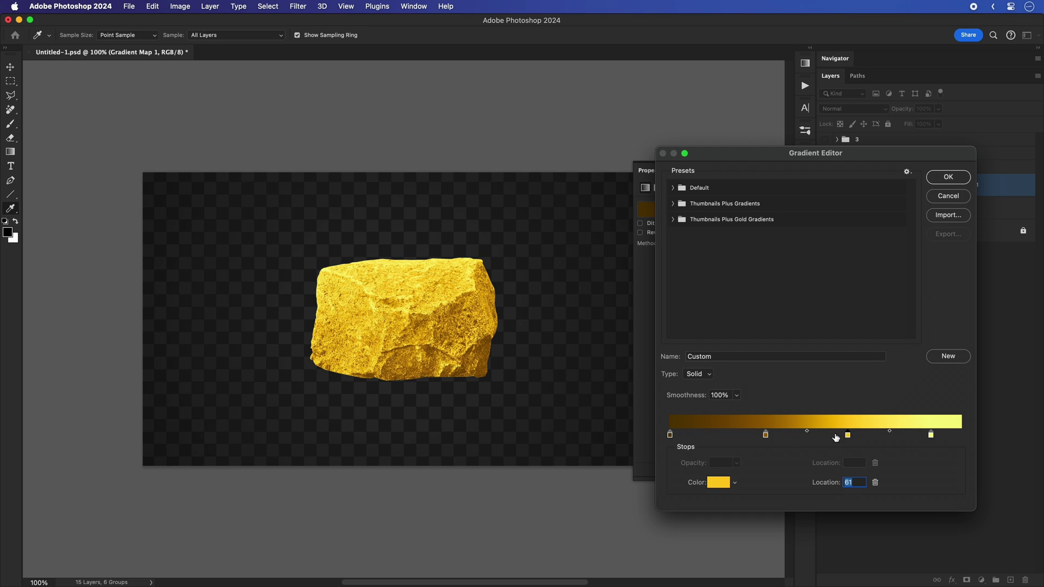
{"action": "left_click_drag", "start_coordinate": [772, 437], "coordinate": [751, 435]}
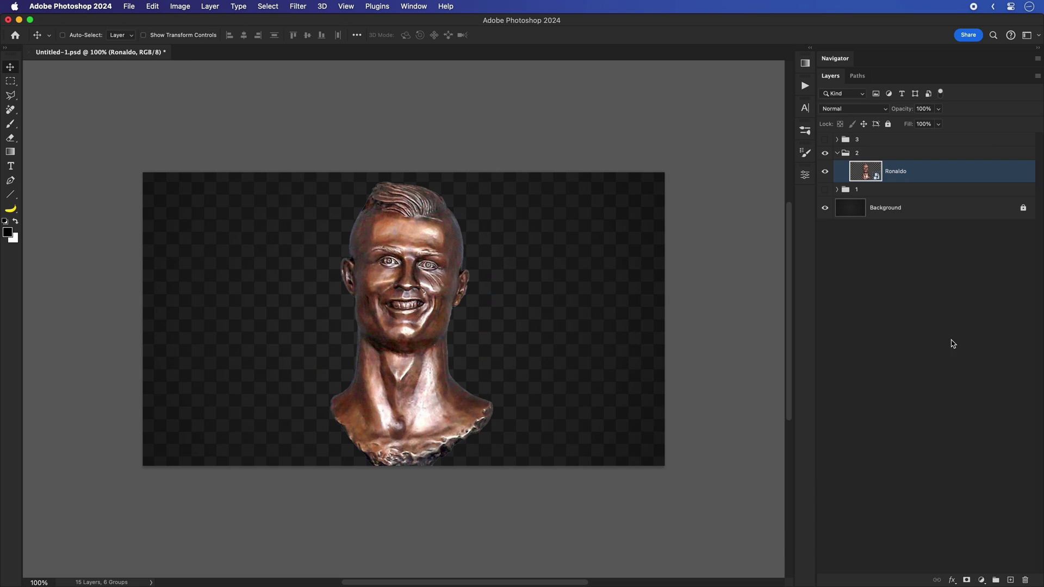
- Clip a Gradient Map using Gold 11 to the Ronaldo layer, moving stops to 29 and 6
{"action": "left_click", "coordinate": [981, 580]}
{"action": "left_click", "coordinate": [988, 564]}
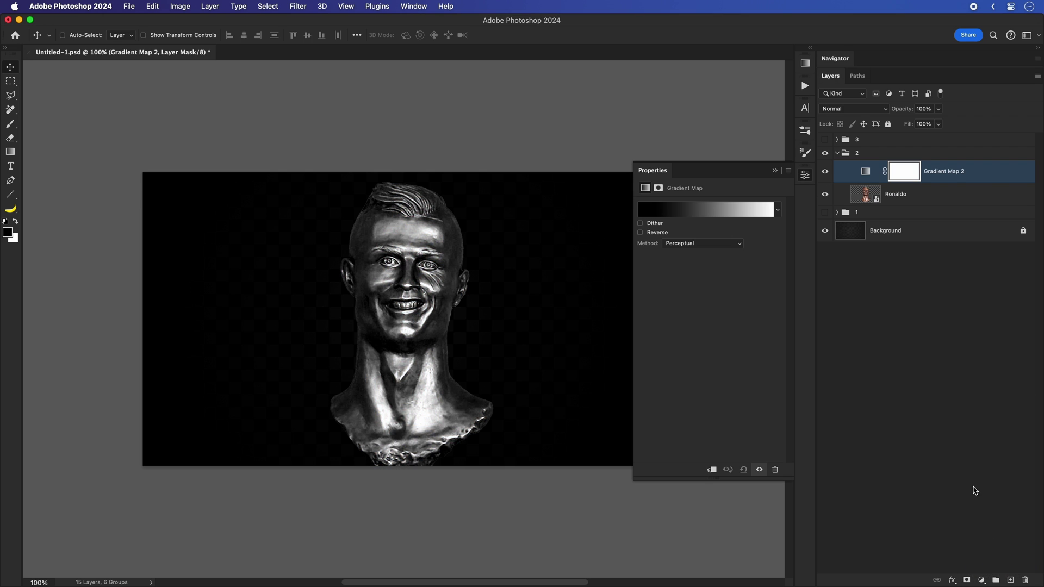
{"action": "left_click", "coordinate": [711, 469]}
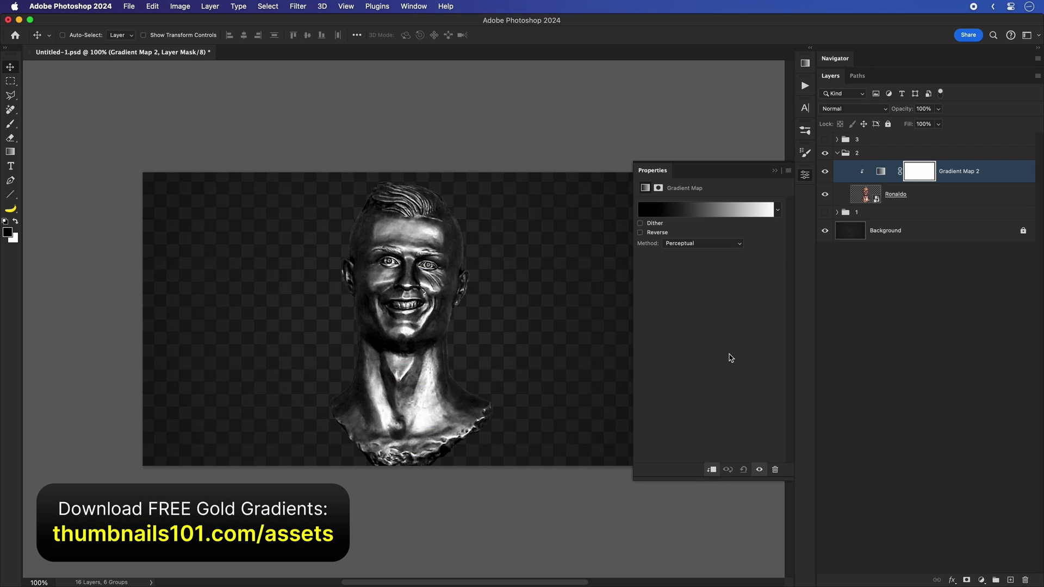
{"action": "left_click", "coordinate": [709, 215]}
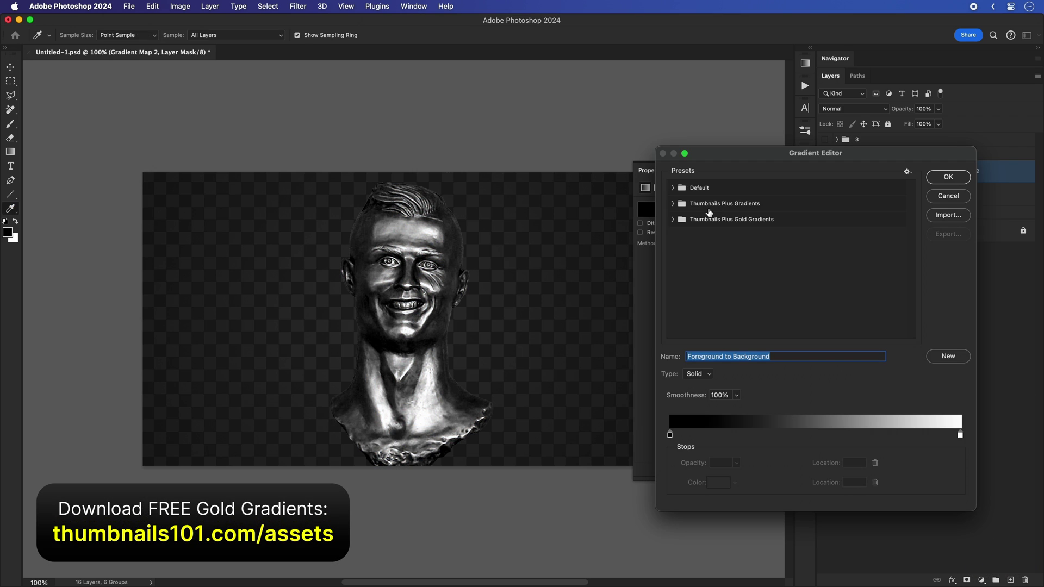
{"action": "left_click", "coordinate": [673, 219]}
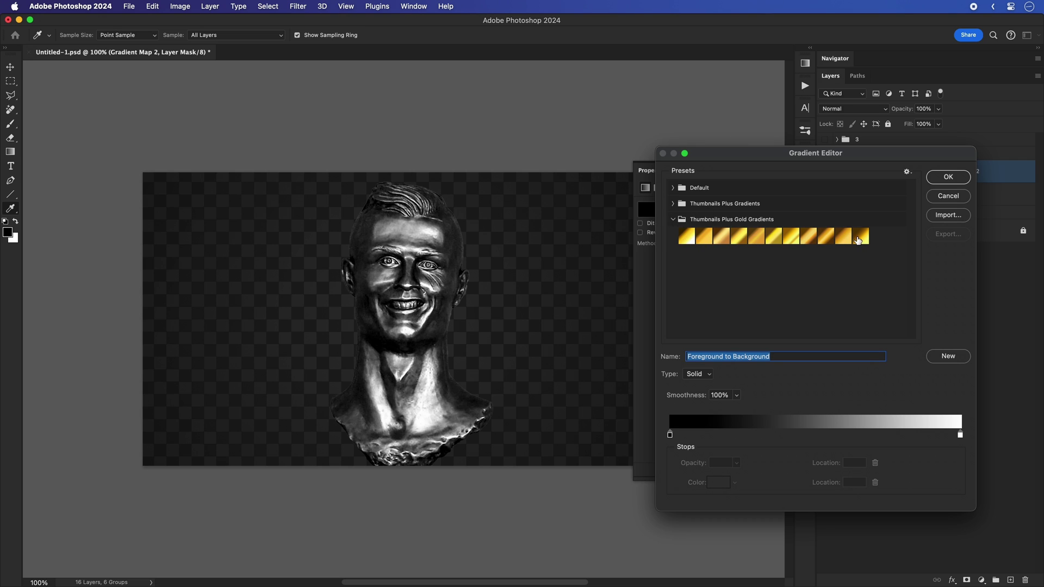
{"action": "left_click", "coordinate": [859, 238]}
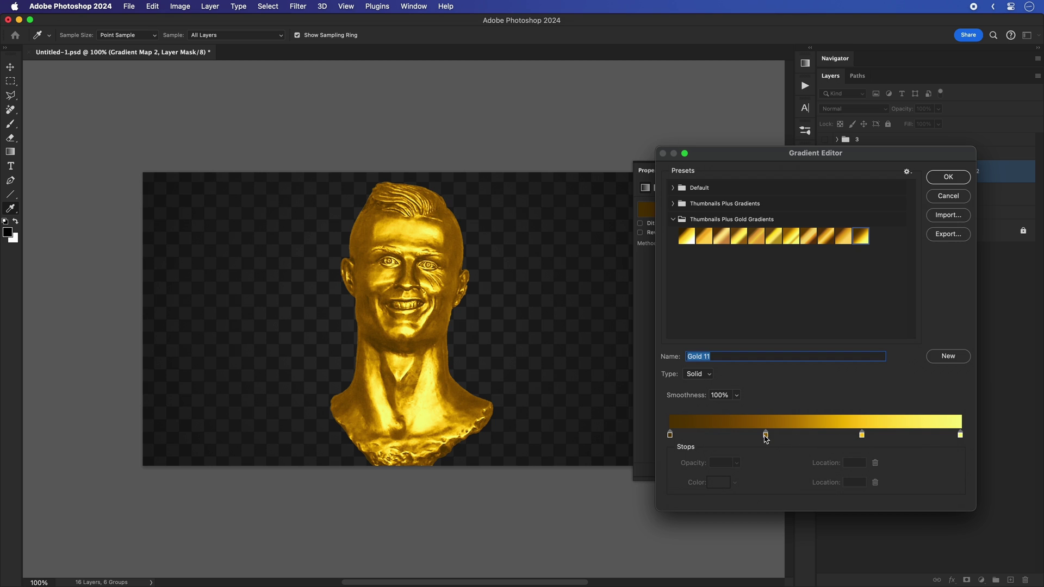
{"action": "left_click_drag", "start_coordinate": [766, 438], "coordinate": [755, 439]}
{"action": "mouse_move", "coordinate": [671, 435]}
{"action": "left_mouse_down"}
{"action": "mouse_move", "coordinate": [687, 438]}
{"action": "mouse_move", "coordinate": [674, 439]}
{"action": "left_mouse_up"}
{"action": "left_click_drag", "start_coordinate": [862, 435], "coordinate": [837, 435]}
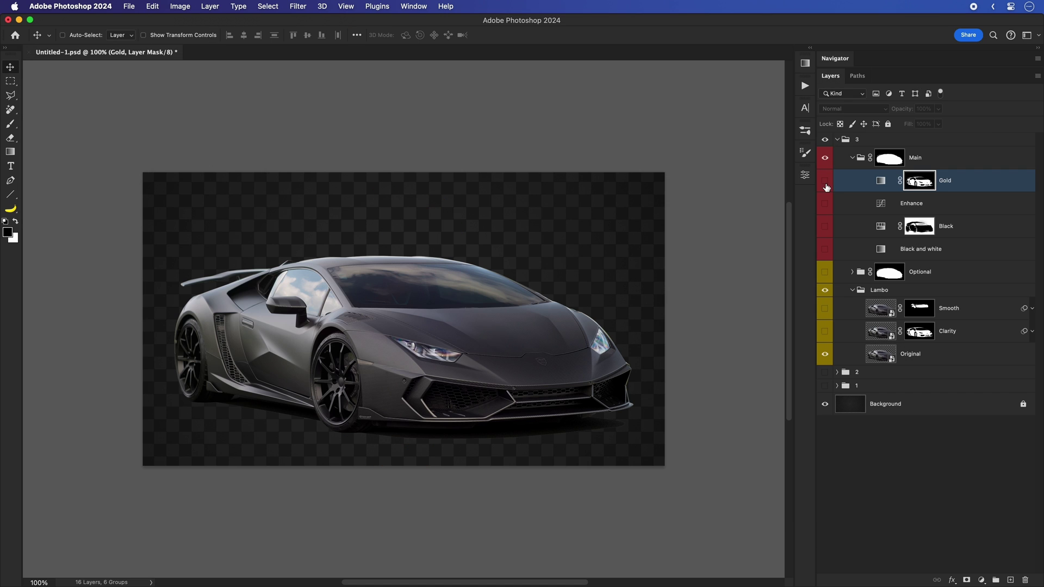
- Toggle the Black and white layer and turn on the Smooth and Clarity layers
{"action": "left_click", "coordinate": [825, 181]}
{"action": "left_click", "coordinate": [825, 245]}
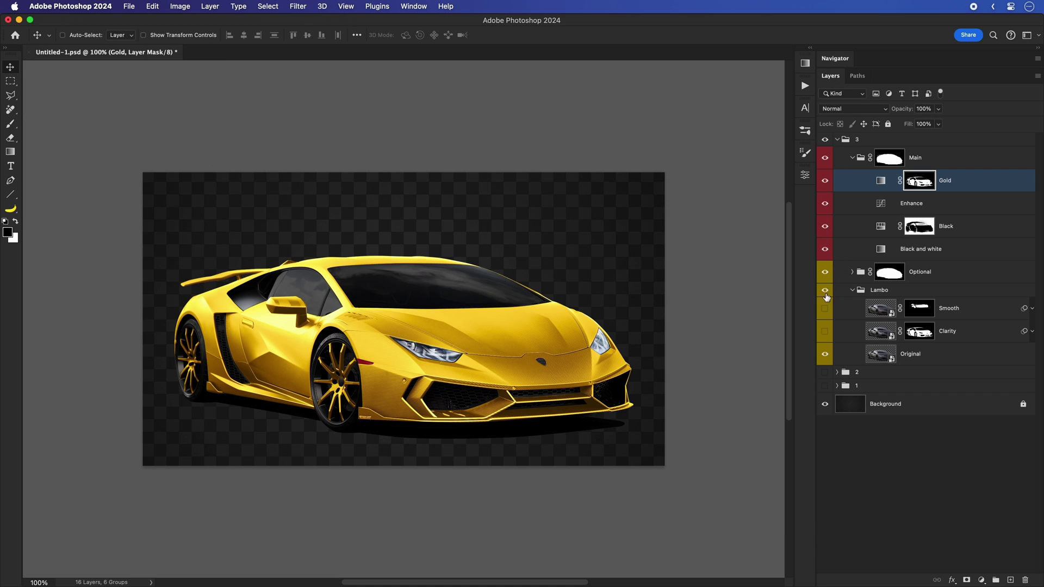
{"action": "left_click_drag", "start_coordinate": [825, 308], "coordinate": [824, 331]}
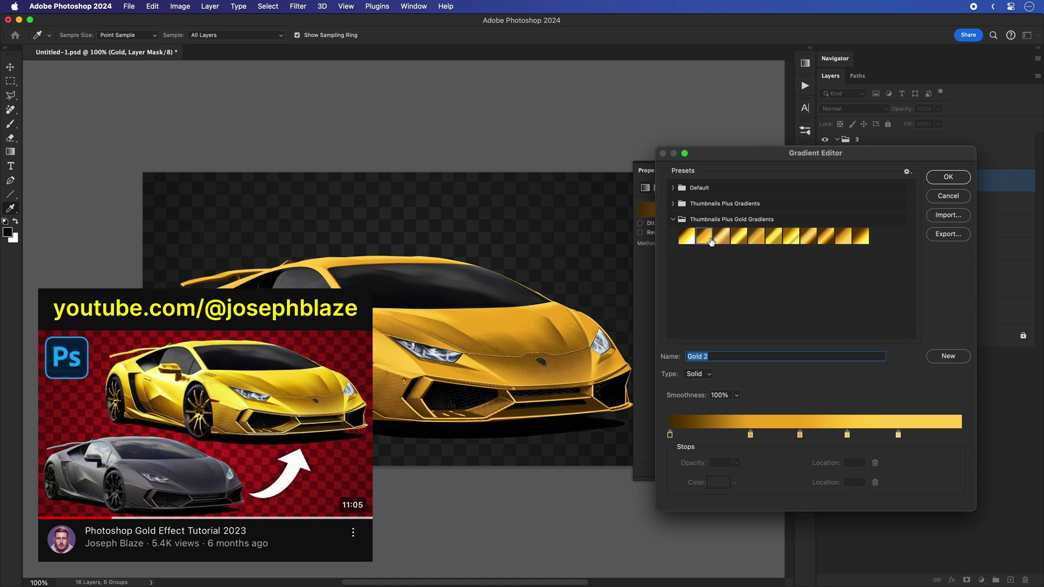
- Try several gold gradient presets on the car, settling on Gold 7
{"action": "left_click", "coordinate": [724, 241]}
{"action": "left_click", "coordinate": [740, 237]}
{"action": "left_click", "coordinate": [759, 236]}
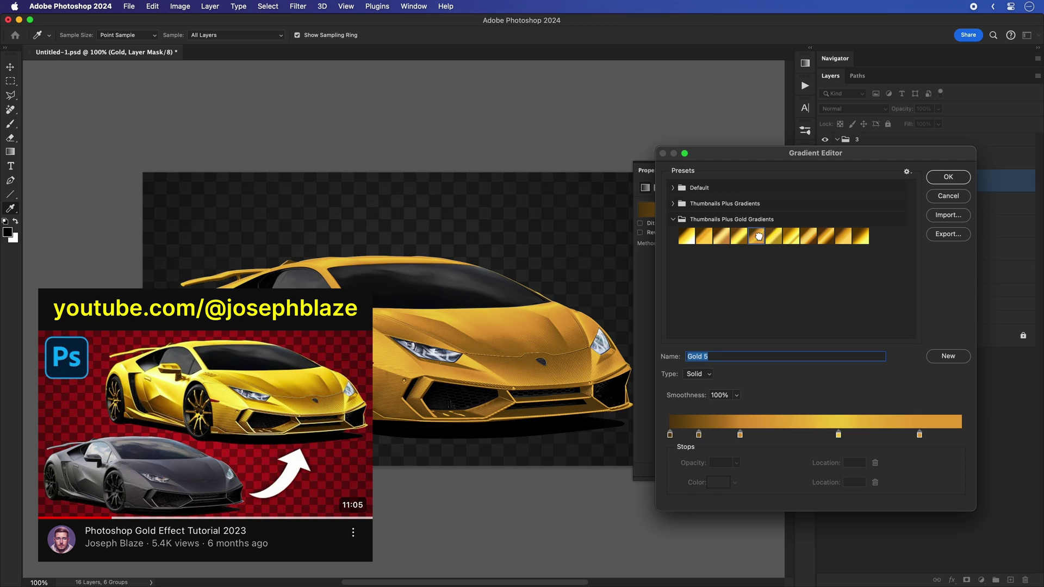
{"action": "left_click", "coordinate": [773, 237]}
{"action": "left_click", "coordinate": [791, 237]}
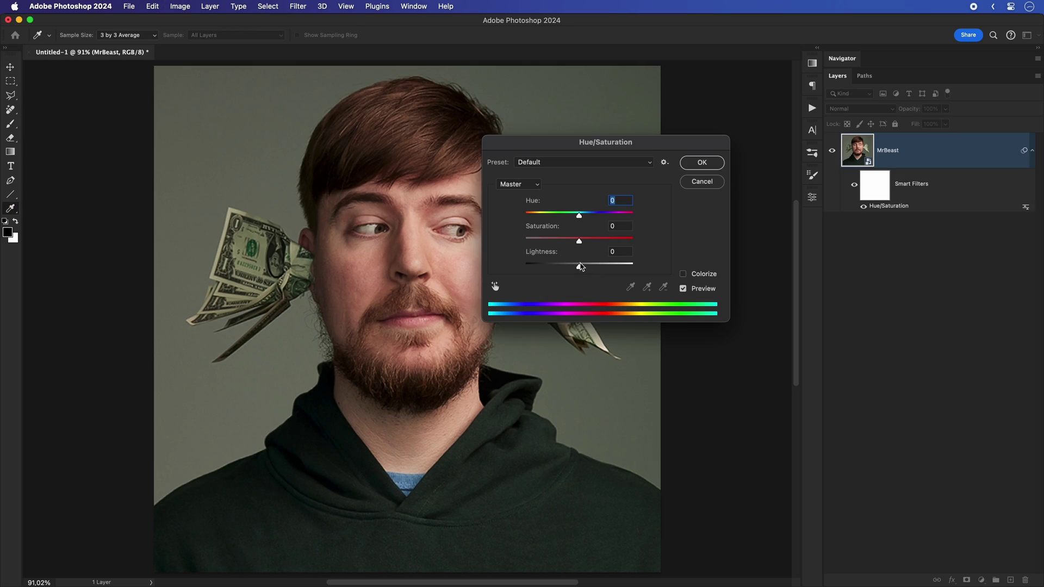
- Desaturate the portrait fully and add a mid-grey 808080 Solid Color fill layer
{"action": "left_click_drag", "start_coordinate": [578, 241], "coordinate": [505, 242]}
{"action": "left_click", "coordinate": [718, 165]}
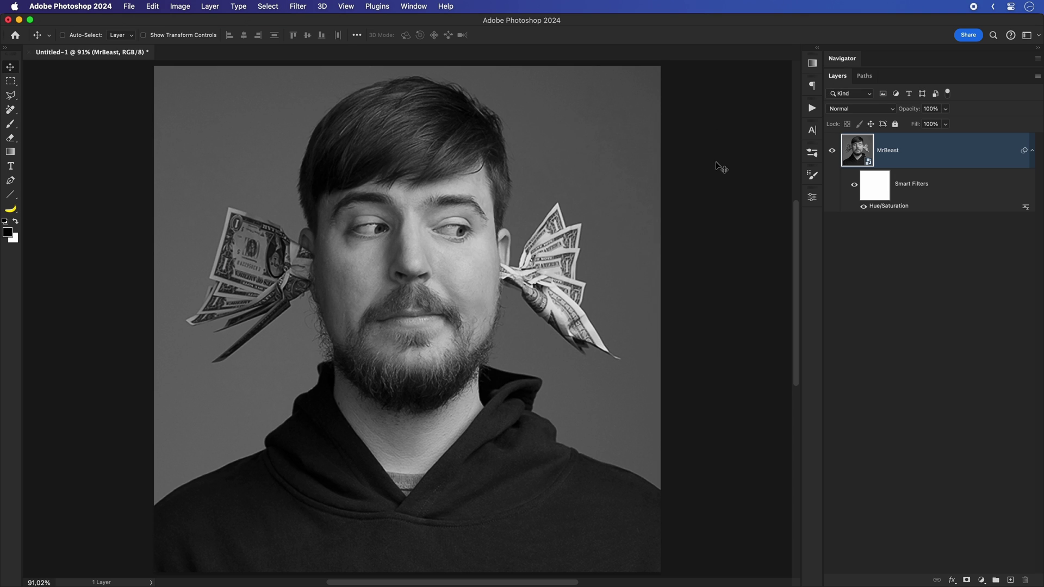
{"action": "left_click", "coordinate": [981, 581]}
{"action": "left_click", "coordinate": [973, 410]}
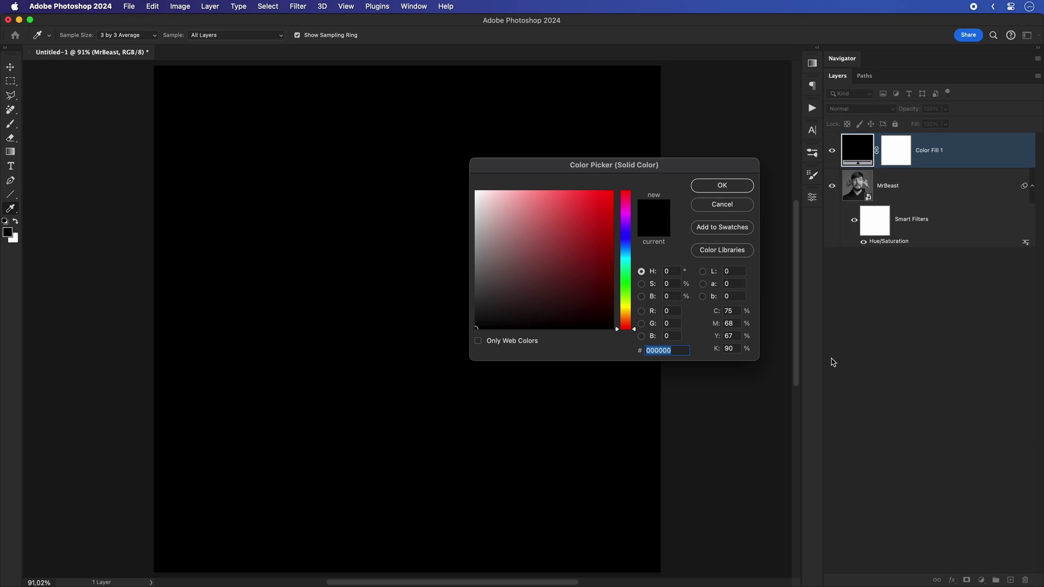
{"action": "type", "text": "808080"}
{"action": "key", "text": "Return"}
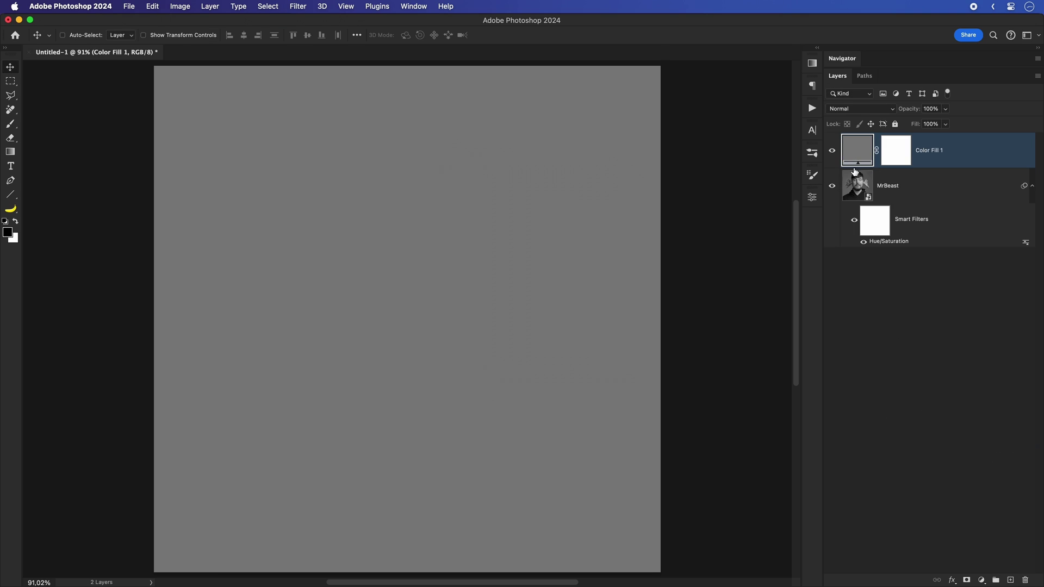
- Convert the Color Fill 1 layer to a smart object
{"action": "left_click", "coordinate": [967, 159]}
{"action": "right_click", "coordinate": [966, 161]}
{"action": "left_click", "coordinate": [938, 197]}
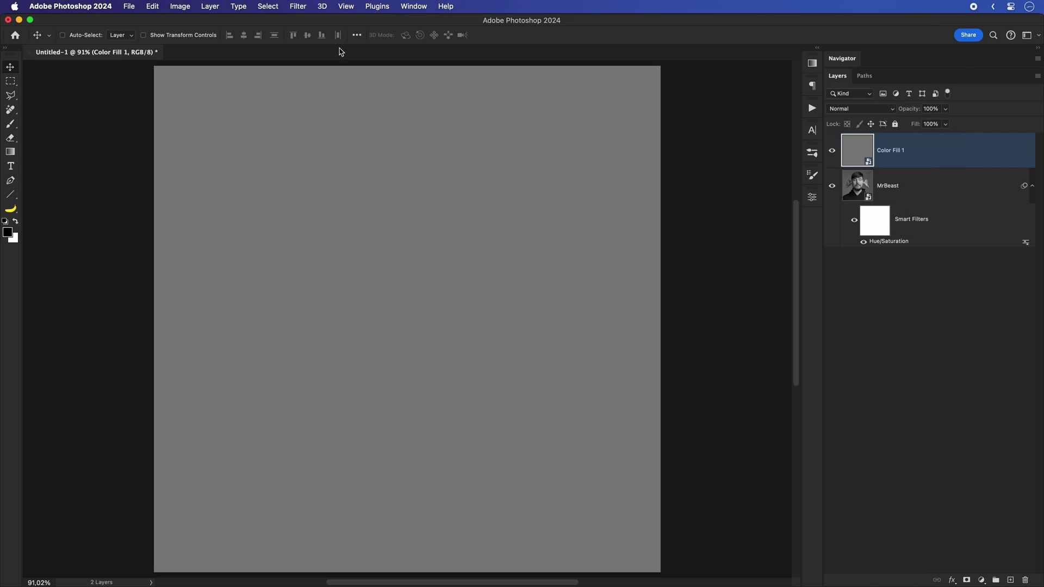
{"action": "left_click", "coordinate": [303, 7]}
- In the Filter Gallery, stack Torn Edges over Halftone Pattern with Image Balance 22 and Contrast 16
{"action": "left_click", "coordinate": [318, 80]}
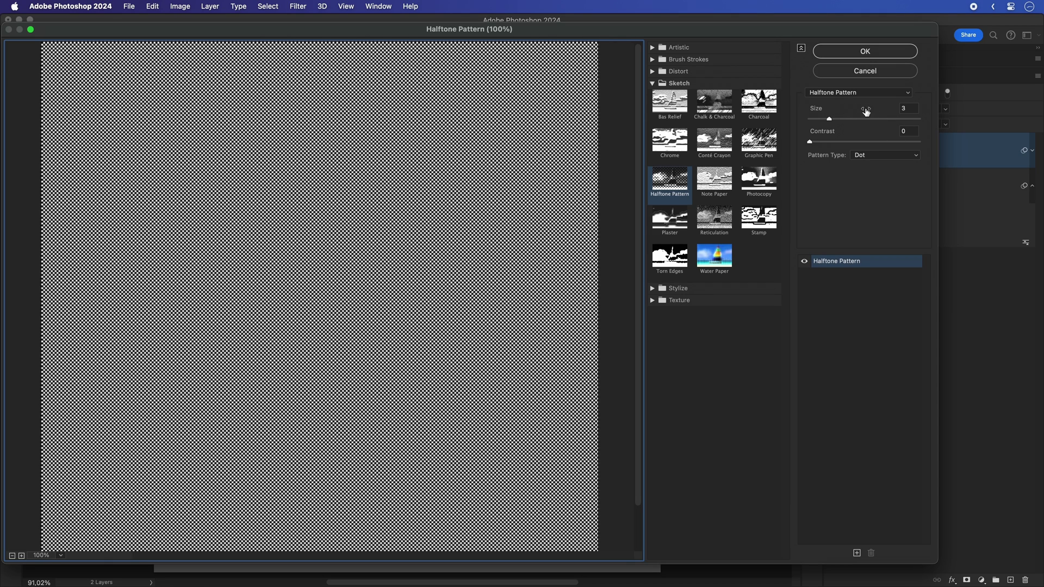
{"action": "double_click", "coordinate": [914, 108]}
{"action": "double_click", "coordinate": [913, 130]}
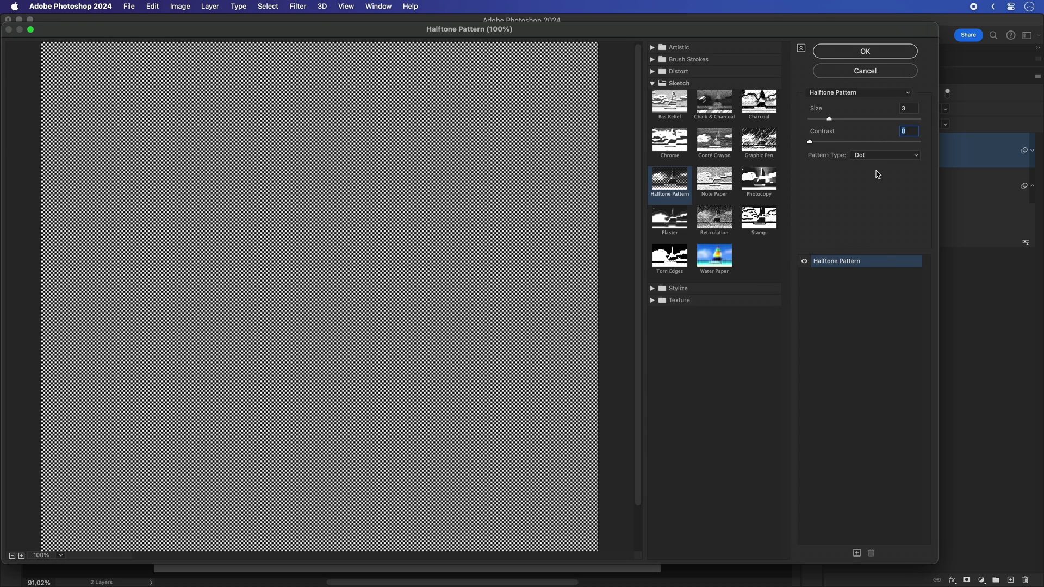
{"action": "left_click", "coordinate": [856, 550]}
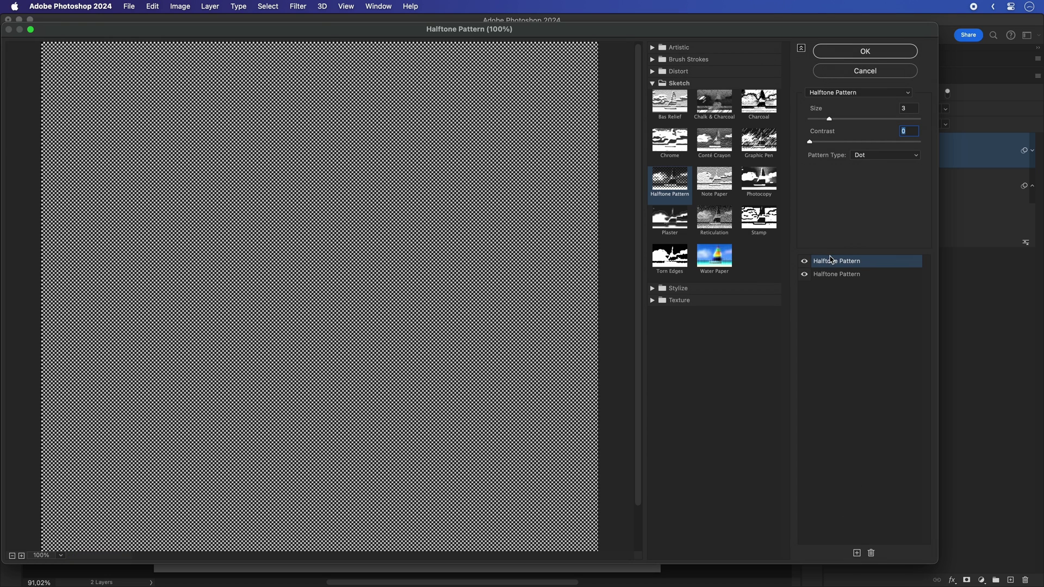
{"action": "left_click", "coordinate": [668, 256]}
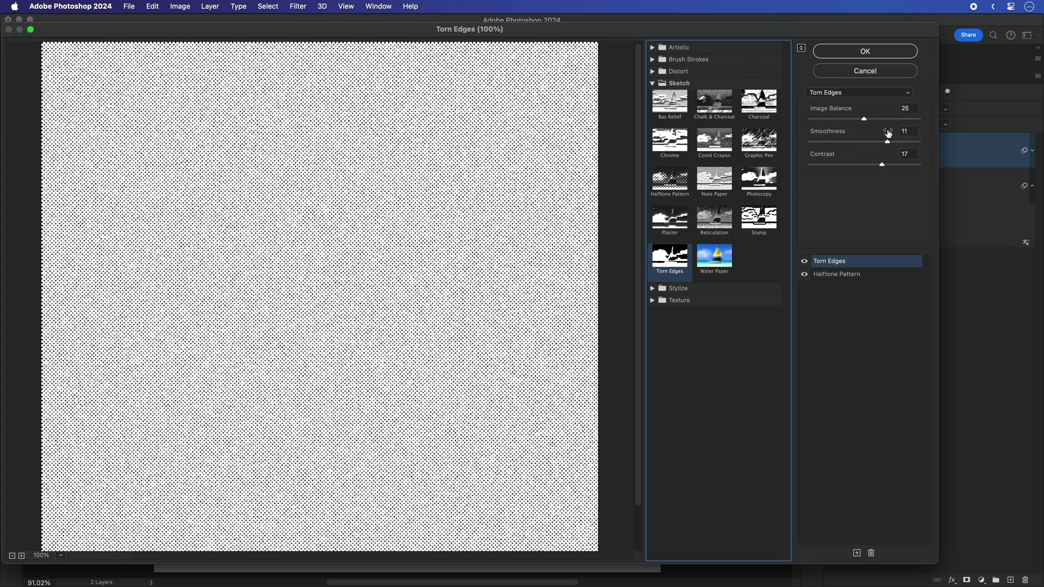
{"action": "left_click", "coordinate": [912, 111]}
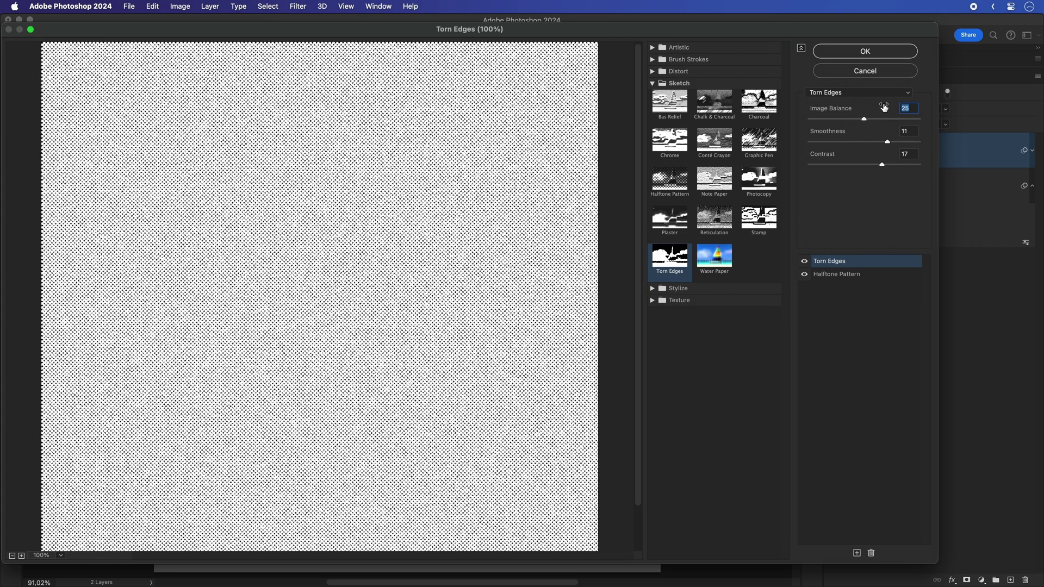
{"action": "type", "text": "22"}
{"action": "left_click_drag", "start_coordinate": [881, 162], "coordinate": [872, 163]}
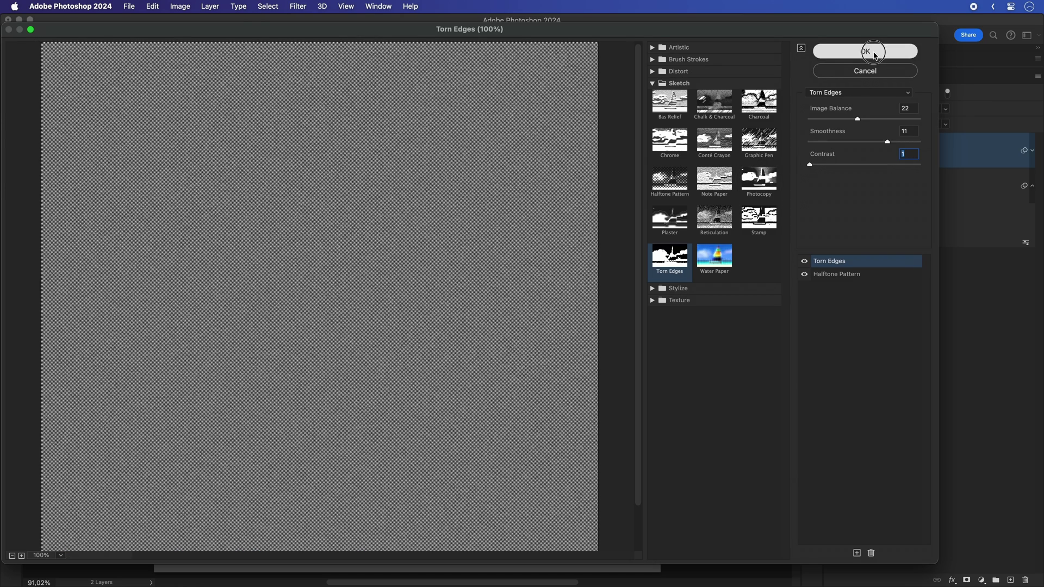
- Apply the Filter Gallery, then add a Twirl filter at Angle 100 to Color Fill 1
{"action": "left_click", "coordinate": [873, 50]}
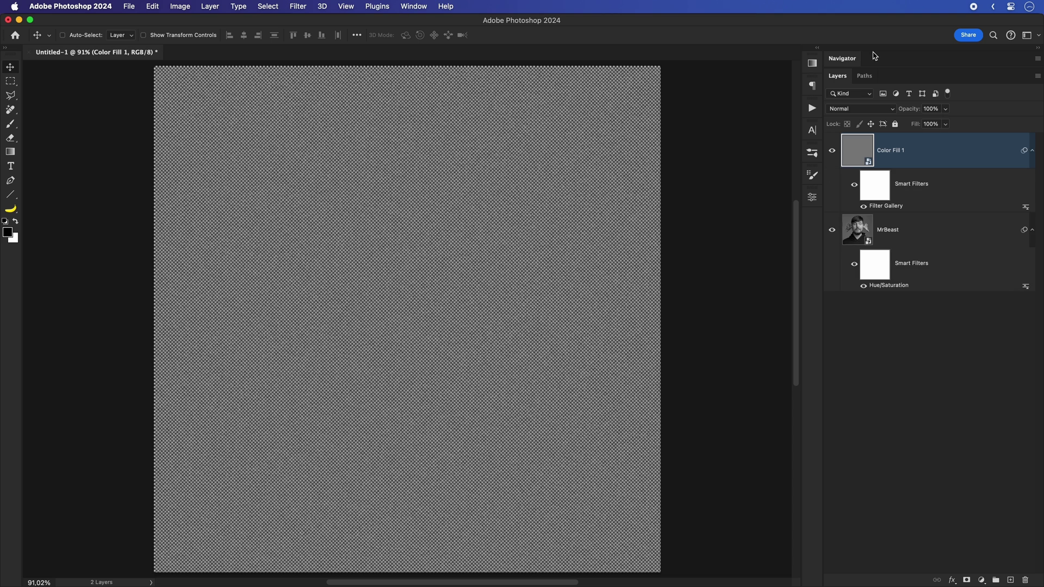
{"action": "left_click", "coordinate": [299, 9]}
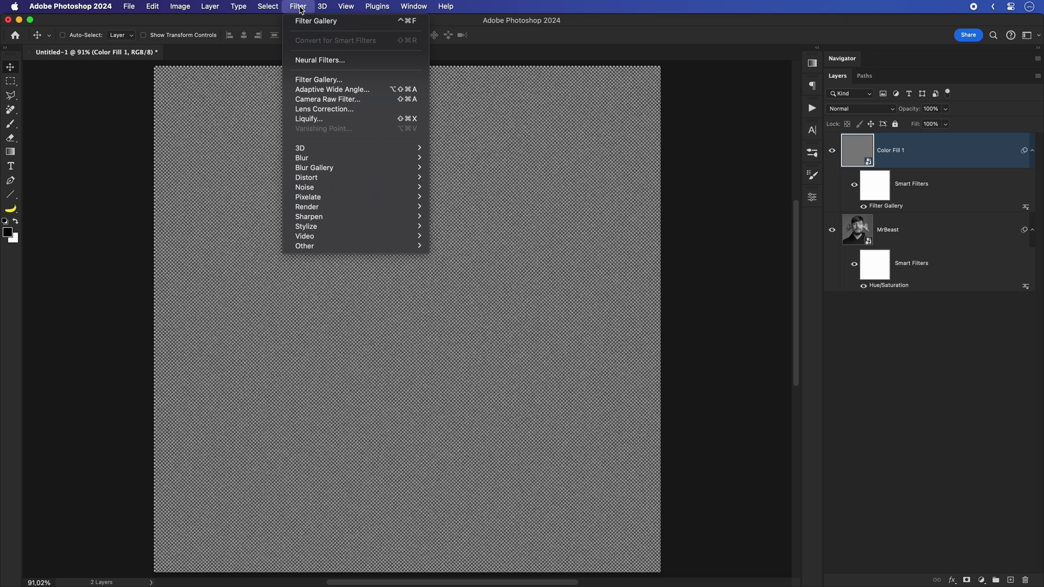
{"action": "mouse_move", "coordinate": [323, 181]}
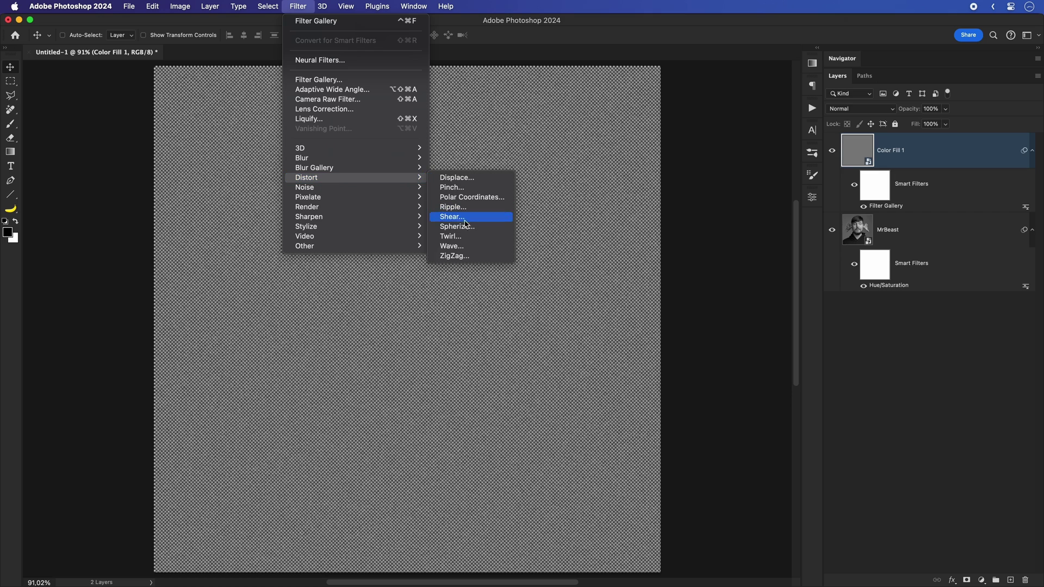
{"action": "left_click", "coordinate": [461, 243]}
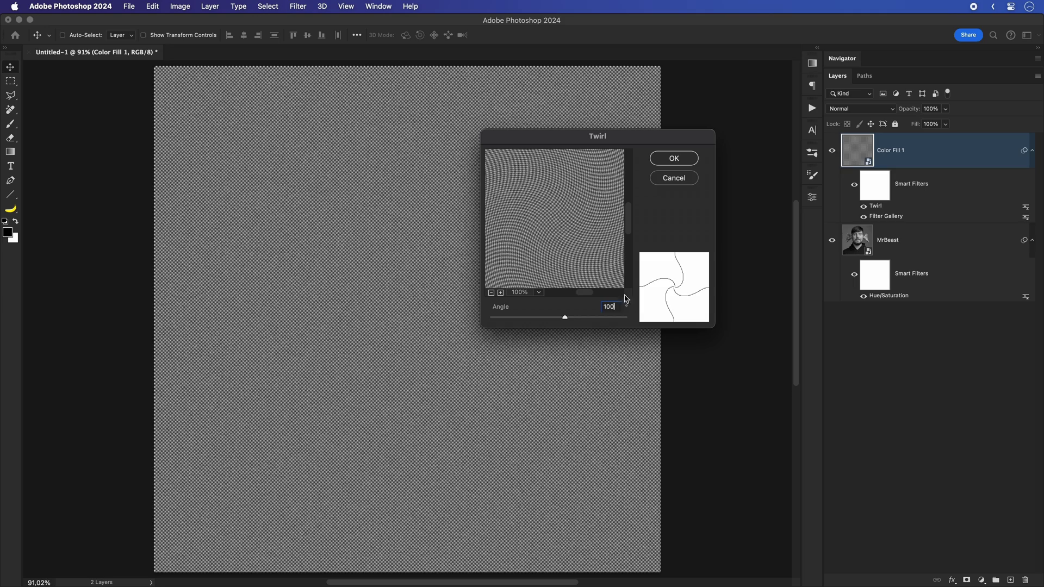
{"action": "left_click", "coordinate": [664, 159]}
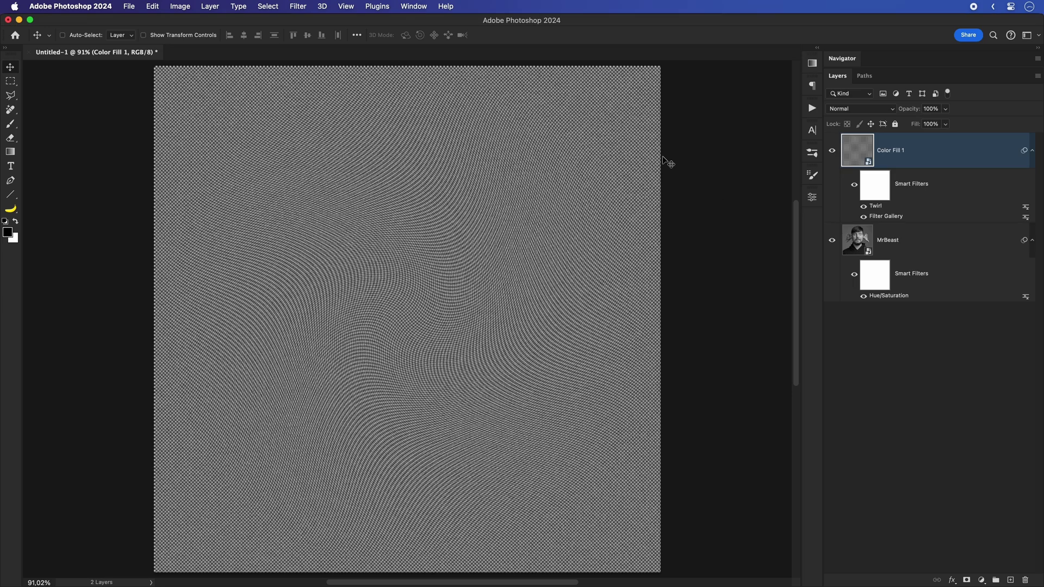
{"action": "left_click", "coordinate": [878, 110]}
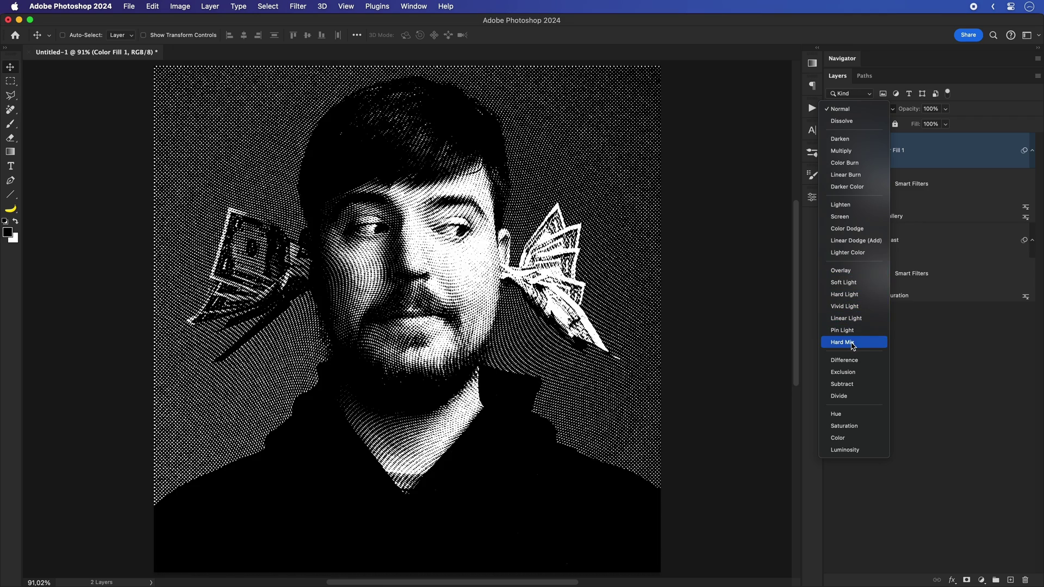
- Blend Color Fill 1 as Hard Mix and add a Curves layer above the portrait, lifting blacks and lowering whites
{"action": "left_click", "coordinate": [853, 343]}
{"action": "left_click", "coordinate": [899, 248]}
{"action": "left_click", "coordinate": [981, 580]}
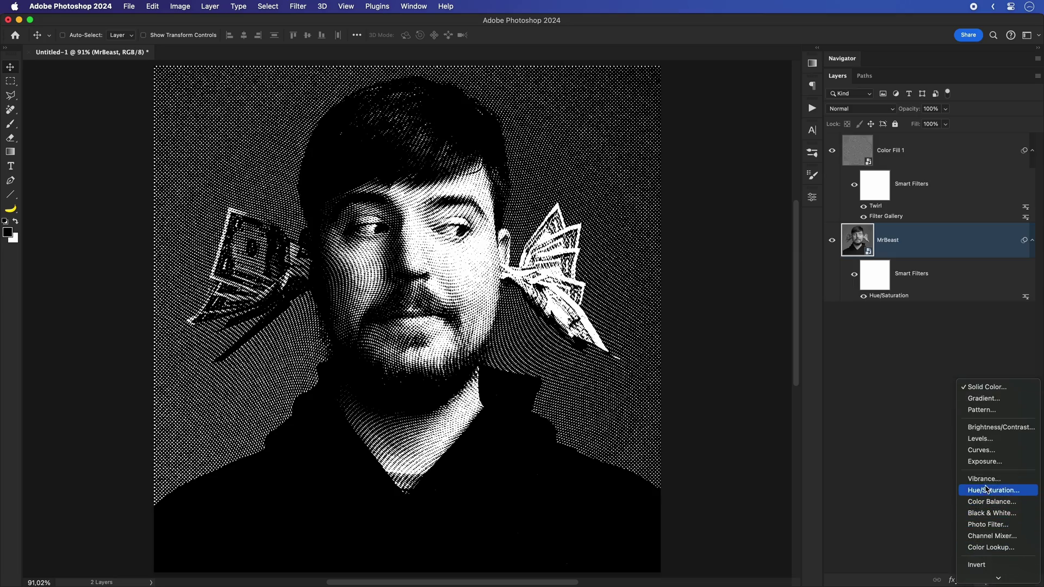
{"action": "left_click", "coordinate": [981, 450]}
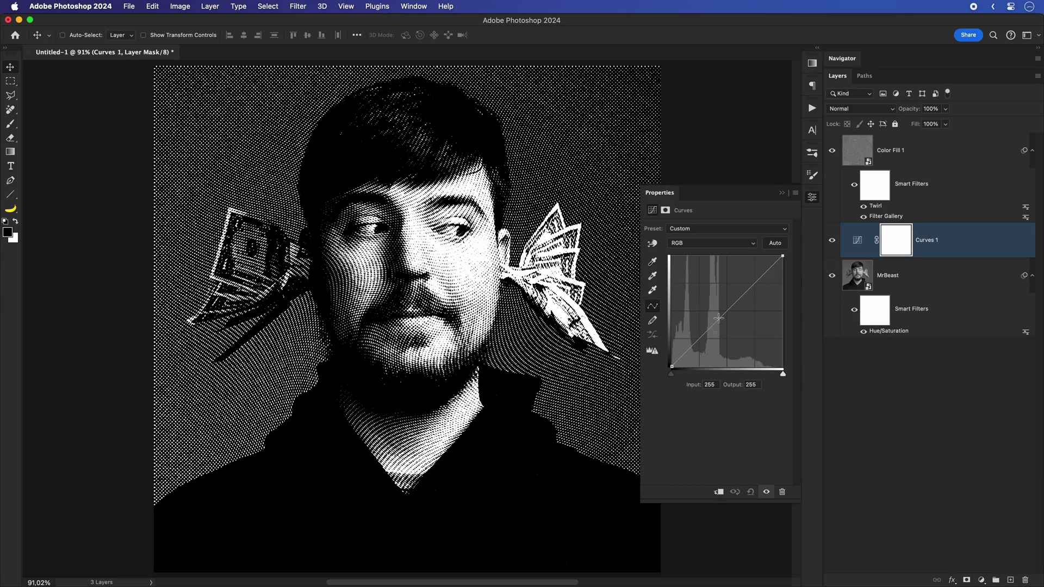
{"action": "left_click_drag", "start_coordinate": [675, 365], "coordinate": [668, 351]}
{"action": "left_click_drag", "start_coordinate": [784, 260], "coordinate": [784, 268]}
- Apply Shadows/Highlights to the portrait layer with slightly lifted shadows
{"action": "left_click", "coordinate": [945, 283]}
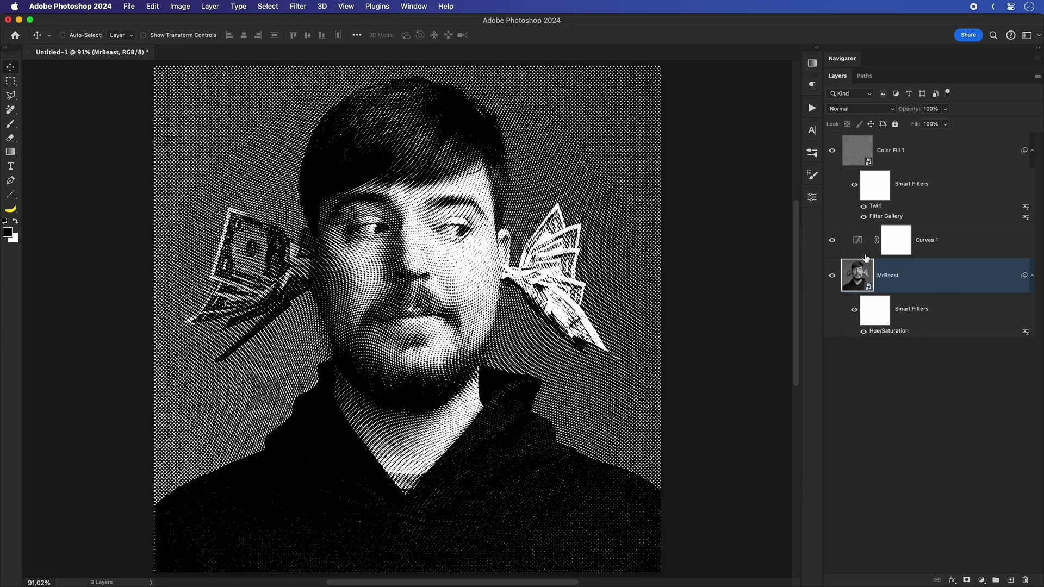
{"action": "left_click", "coordinate": [180, 8]}
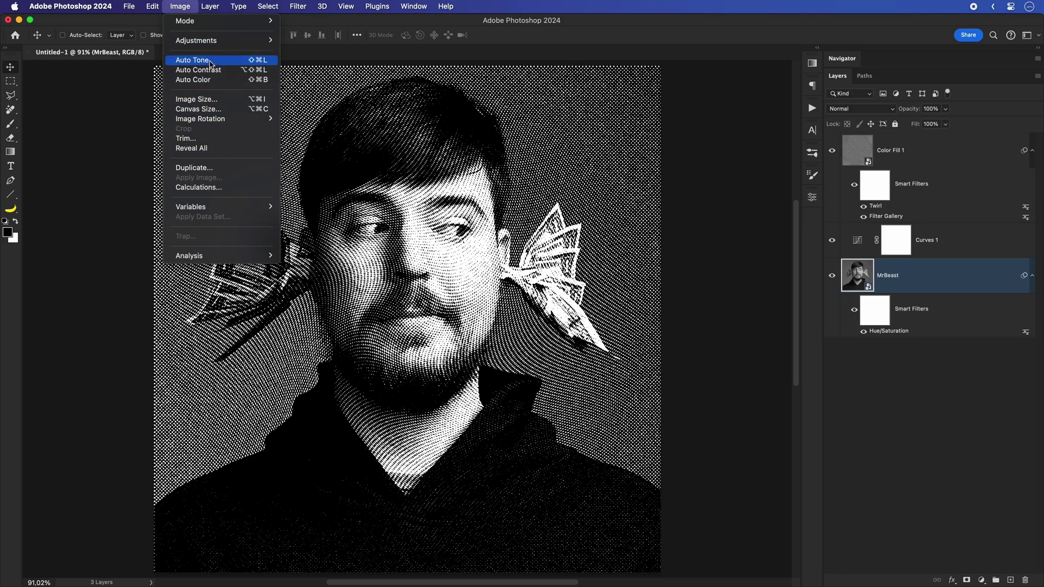
{"action": "mouse_move", "coordinate": [229, 41]}
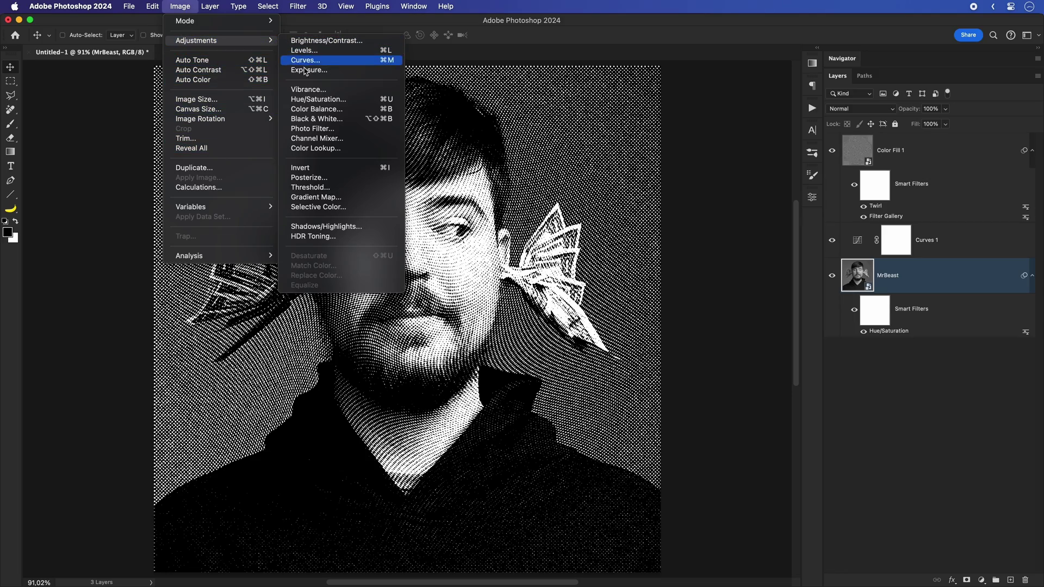
{"action": "left_click", "coordinate": [321, 227]}
{"action": "left_click_drag", "start_coordinate": [617, 157], "coordinate": [625, 158]}
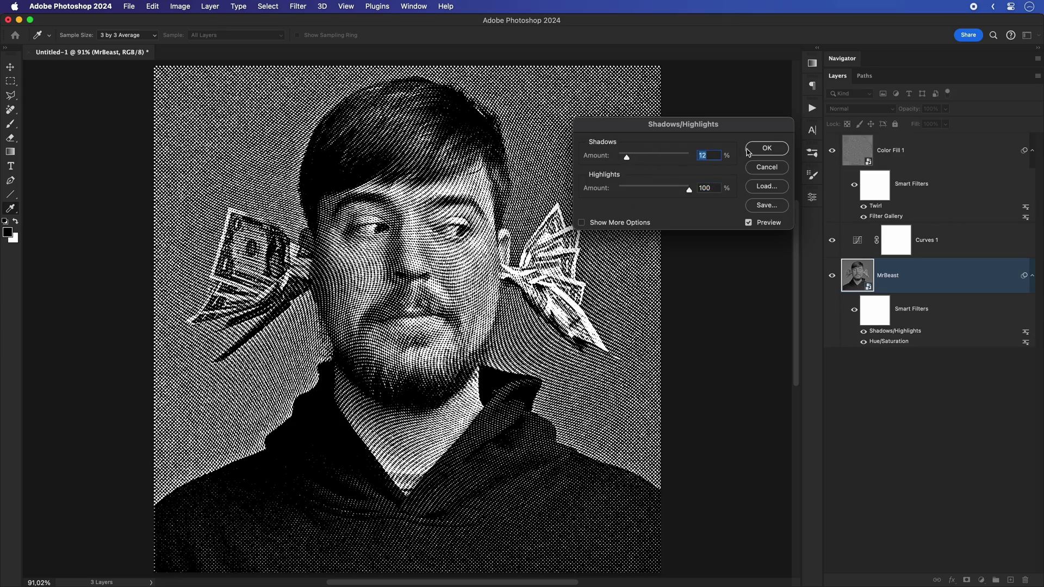
{"action": "left_click", "coordinate": [767, 148]}
- Refine Curves 1, raising the black point and capping the white output at 210
{"action": "double_click", "coordinate": [857, 240]}
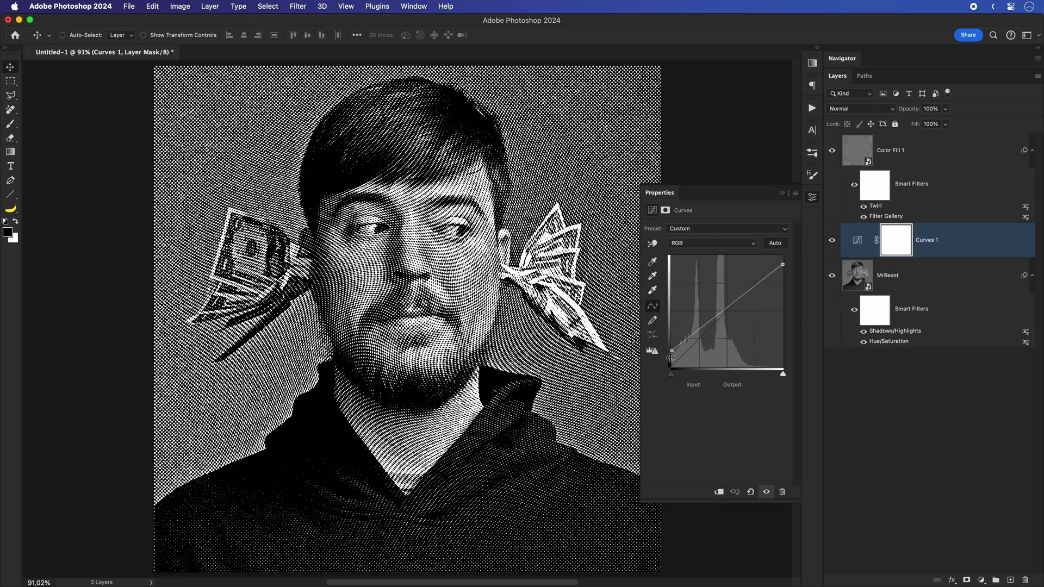
{"action": "mouse_move", "coordinate": [670, 357]}
{"action": "left_mouse_down"}
{"action": "mouse_move", "coordinate": [670, 329]}
{"action": "mouse_move", "coordinate": [672, 342]}
{"action": "left_mouse_up"}
{"action": "left_click_drag", "start_coordinate": [782, 265], "coordinate": [789, 273]}
- Add a Gradient Map layer on top and change its black stop to a dark green
{"action": "left_click", "coordinate": [783, 192]}
{"action": "left_click", "coordinate": [981, 580]}
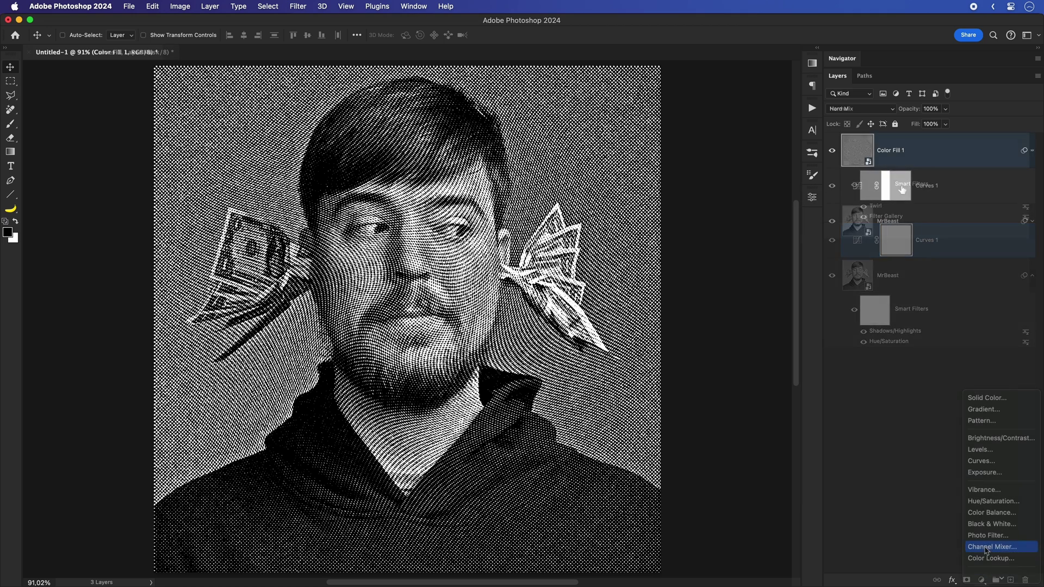
{"action": "left_click", "coordinate": [994, 562]}
{"action": "left_click", "coordinate": [707, 233]}
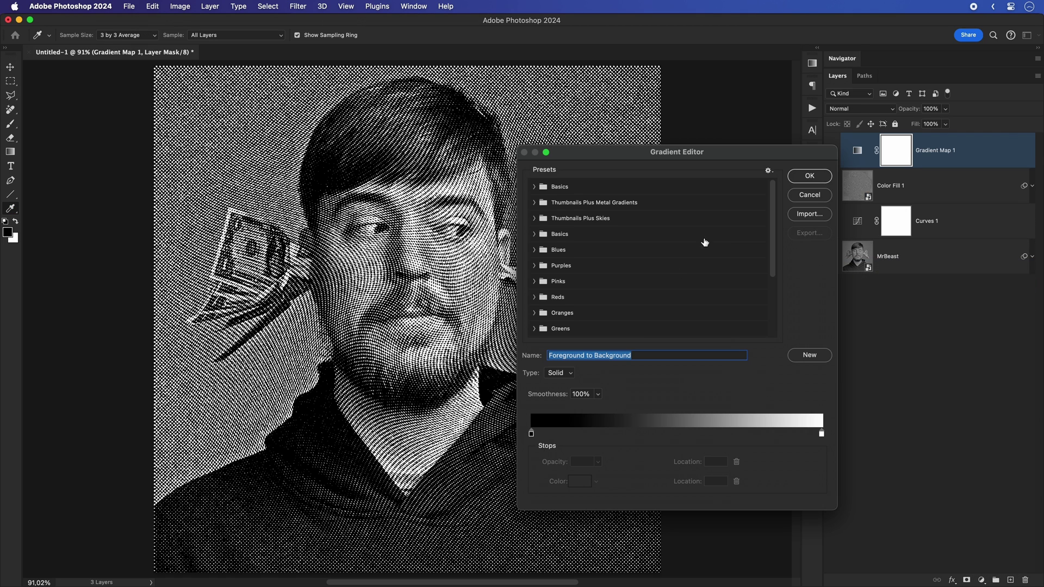
{"action": "left_click", "coordinate": [531, 434]}
{"action": "left_click", "coordinate": [590, 484]}
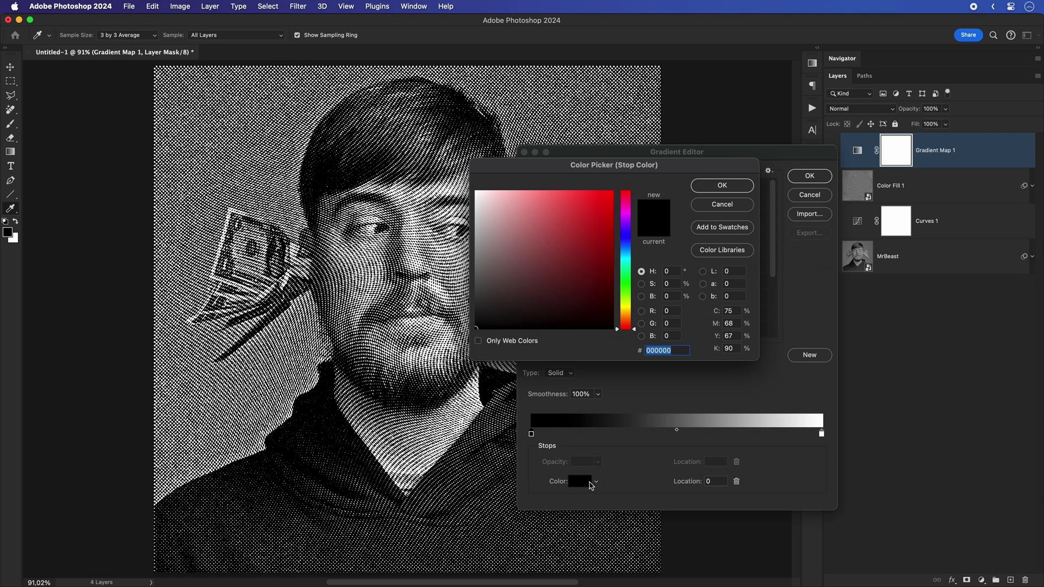
{"action": "left_click", "coordinate": [629, 292]}
{"action": "left_click", "coordinate": [607, 292]}
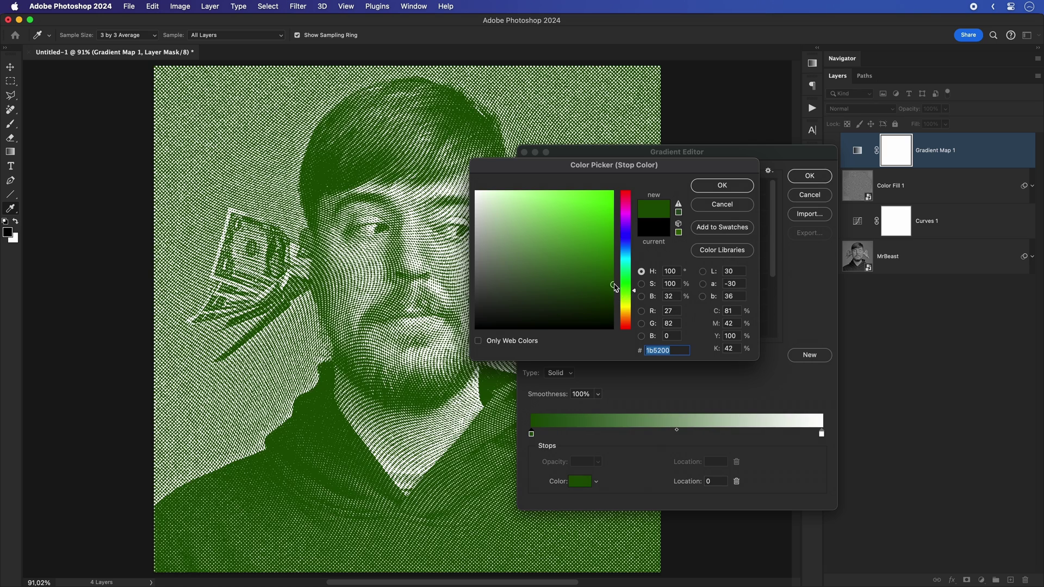
{"action": "left_click_drag", "start_coordinate": [607, 292], "coordinate": [612, 293]}
{"action": "left_click", "coordinate": [722, 186]}
{"action": "left_click", "coordinate": [794, 177]}
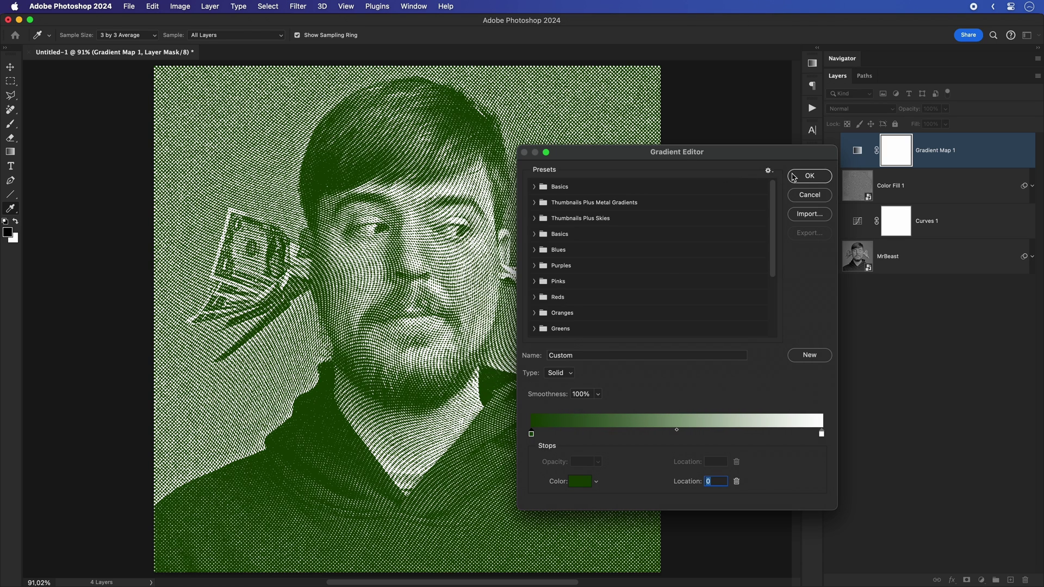
{"action": "left_click", "coordinate": [781, 192]}
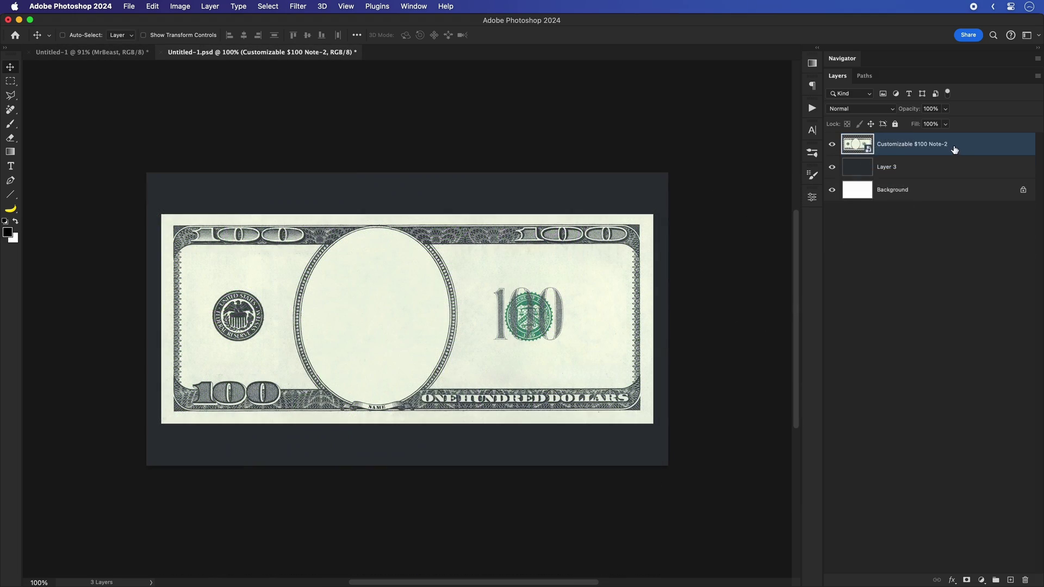
- Convert the $100 note smart object into layers and expand the new group
{"action": "right_click", "coordinate": [955, 145]}
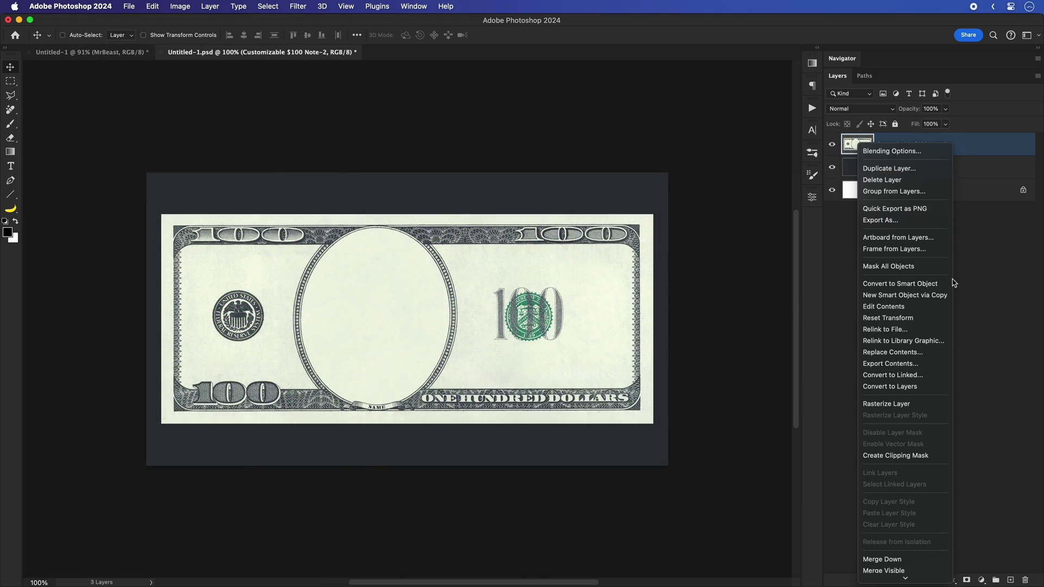
{"action": "left_click", "coordinate": [905, 386]}
{"action": "left_click", "coordinate": [845, 139]}
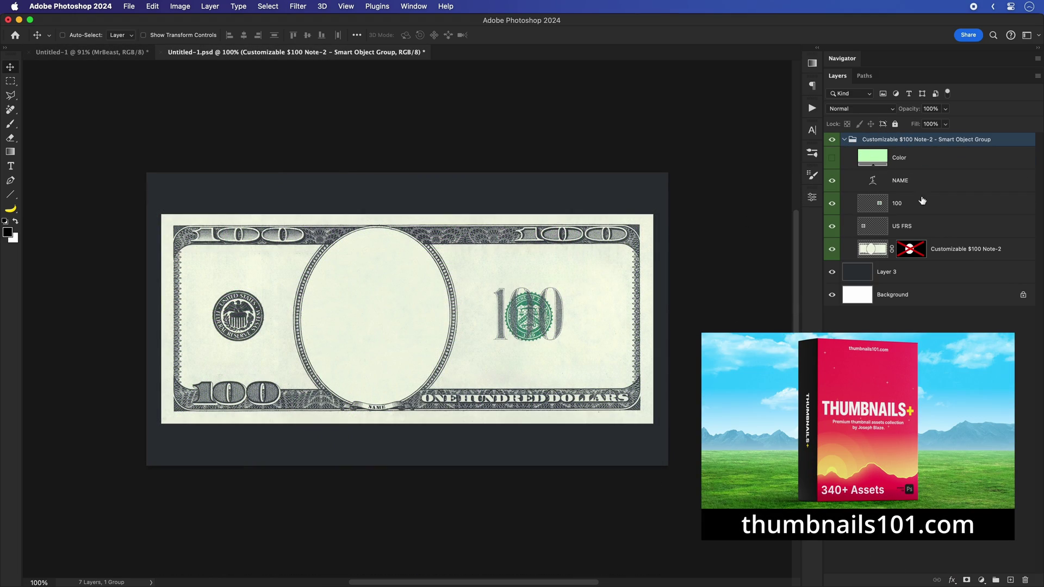
- Paste the engraved portrait above the 100 layer and scale it to about 43%
{"action": "left_click", "coordinate": [949, 206]}
{"action": "key", "text": "super+v"}
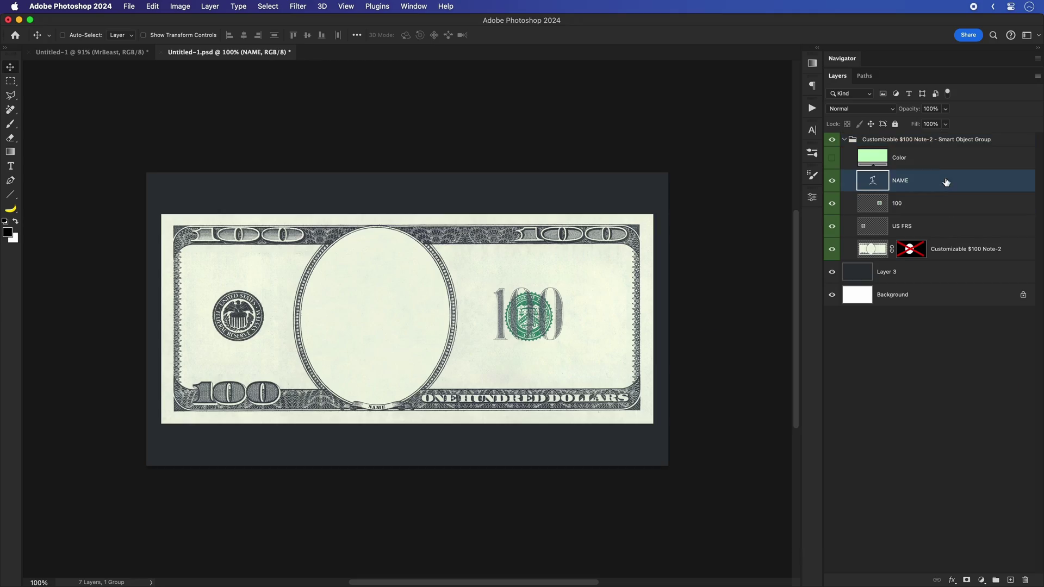
{"action": "key", "text": "super+t"}
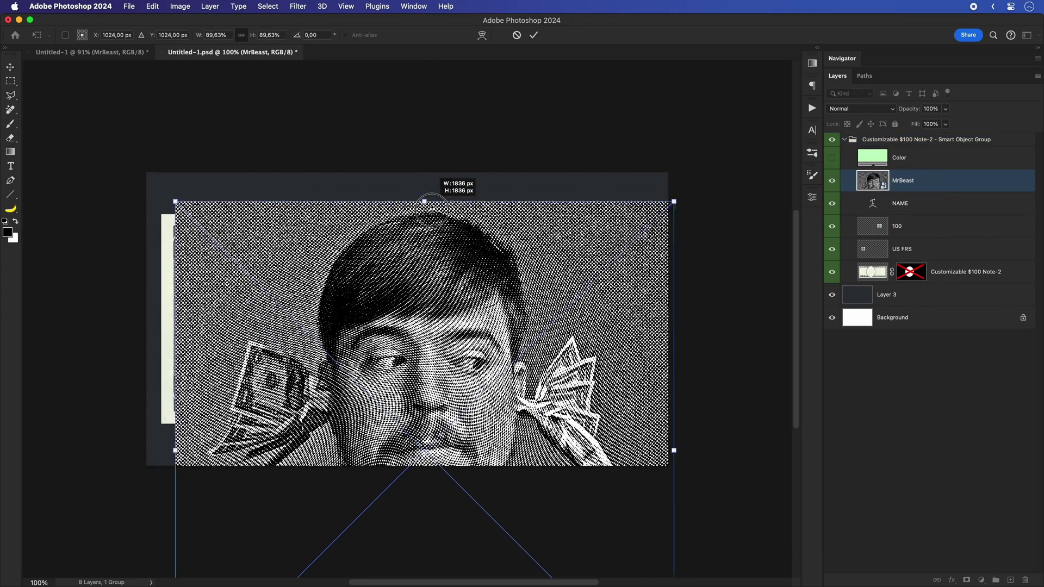
{"action": "left_click_drag", "start_coordinate": [668, 175], "coordinate": [402, 250]}
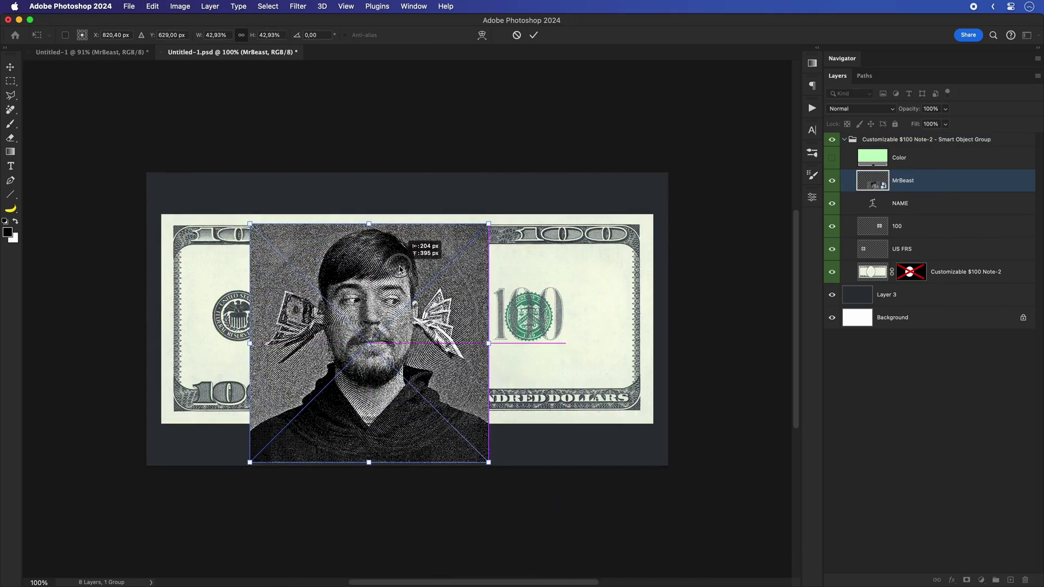
{"action": "key", "text": "Return"}
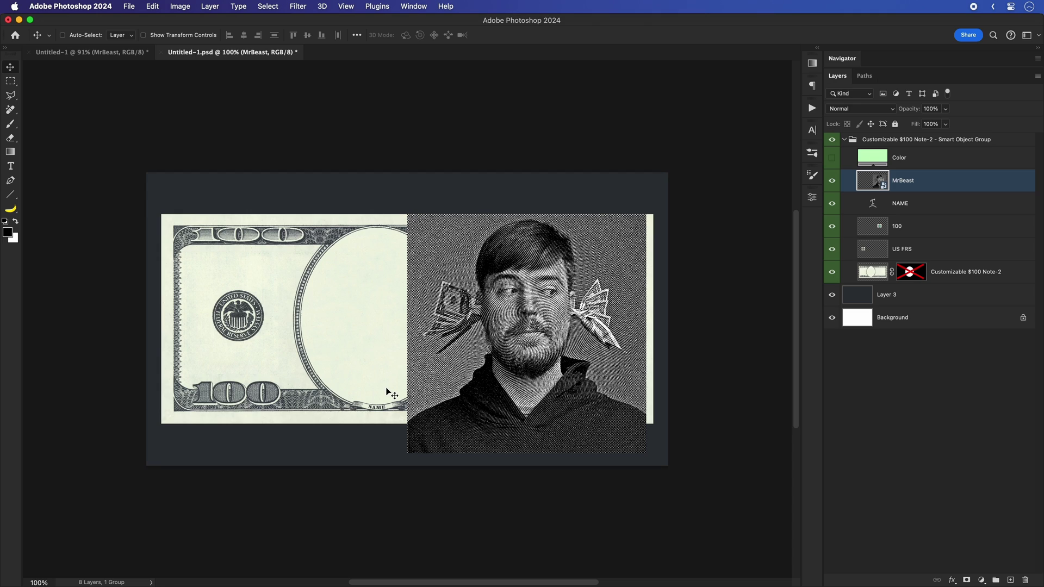
- Move the bill's oval mask onto the portrait layer and unlink it from the image
{"action": "left_click", "coordinate": [915, 276], "text": "shift"}
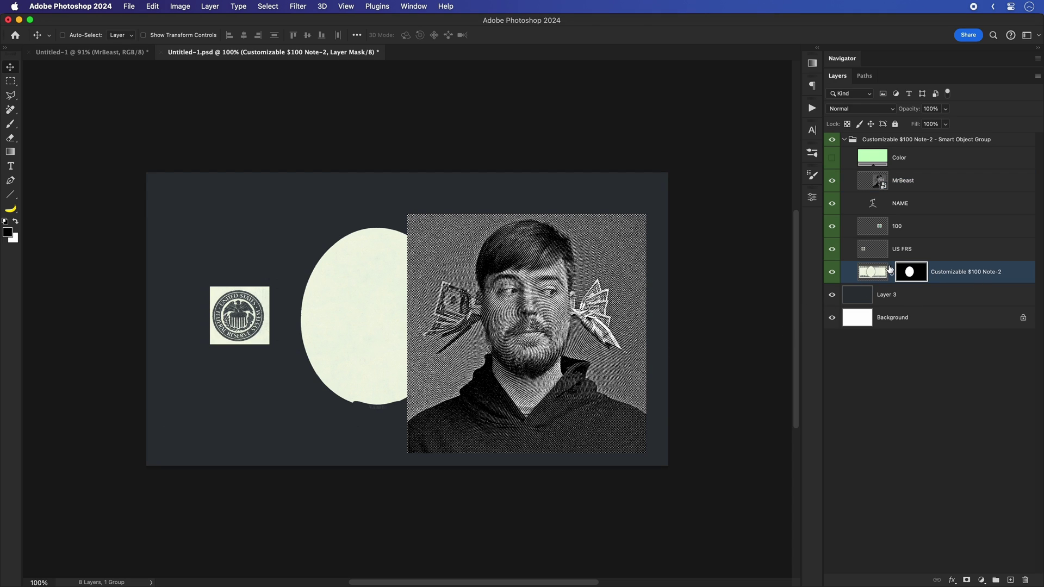
{"action": "left_click_drag", "start_coordinate": [907, 273], "coordinate": [904, 186]}
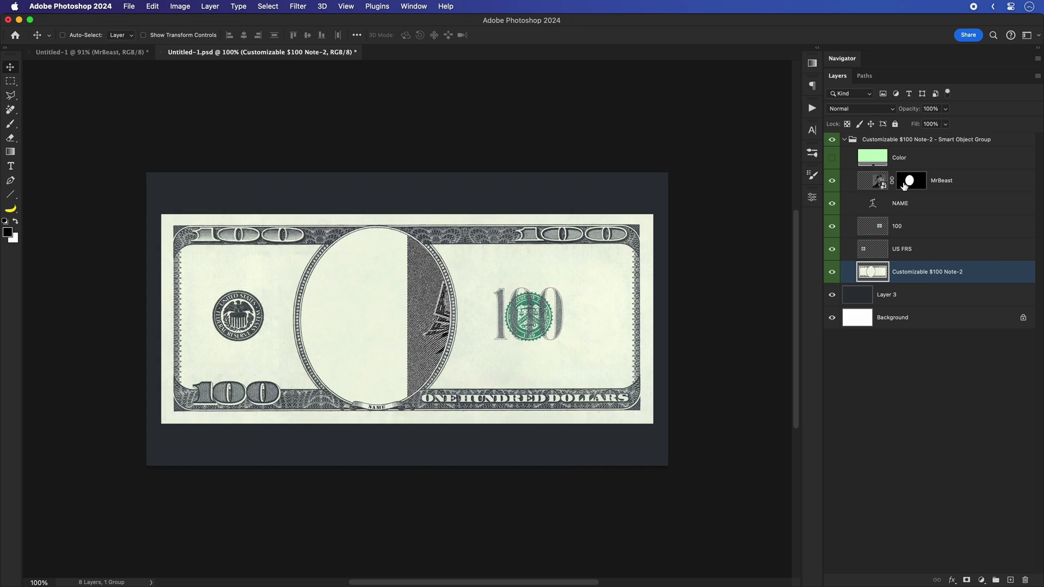
{"action": "left_click", "coordinate": [892, 182]}
{"action": "left_click", "coordinate": [951, 186]}
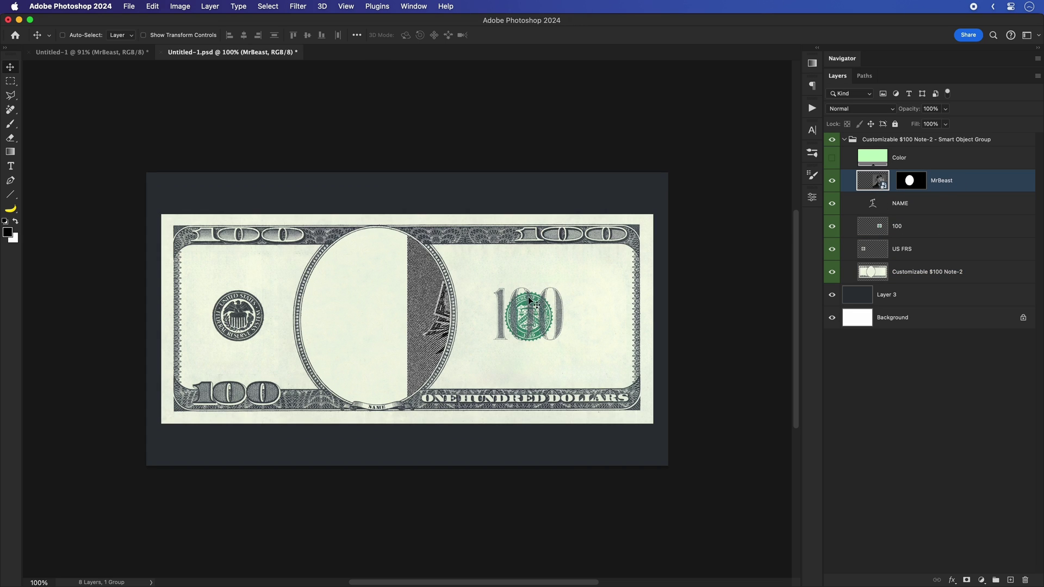
- Position the portrait's face centred inside the bill's oval frame
{"action": "left_click_drag", "start_coordinate": [528, 296], "coordinate": [373, 315]}
{"action": "key", "text": "Up"}
{"action": "key", "text": "Up"}
{"action": "key", "text": "Left"}
{"action": "key", "text": "Left"}
{"action": "key", "text": "Down"}
{"action": "key", "text": "Right"}
{"action": "key", "text": "Right"}
{"action": "key", "text": "Up"}
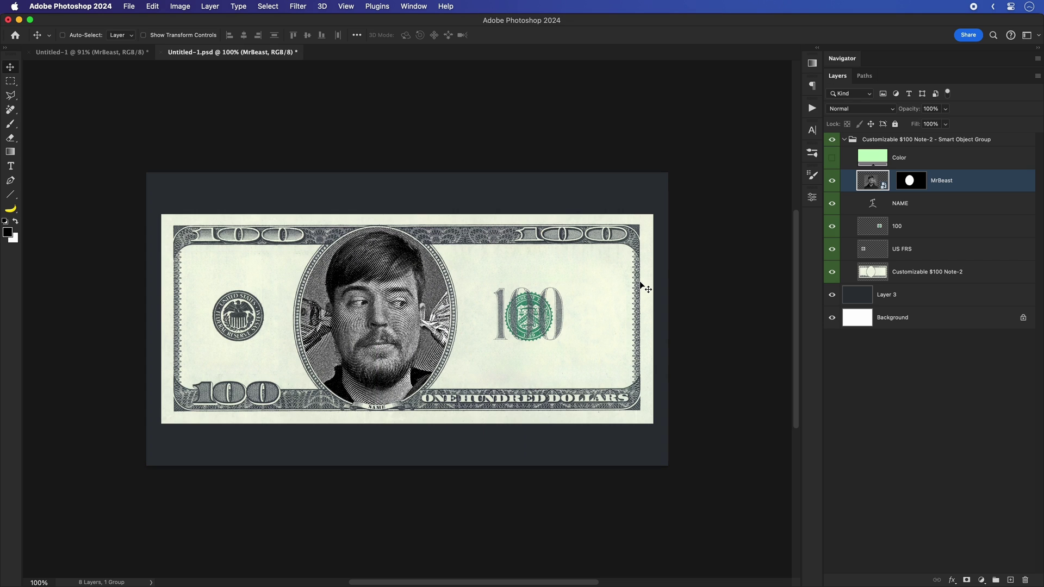
{"action": "key", "text": "Left"}
{"action": "key", "text": "Right"}
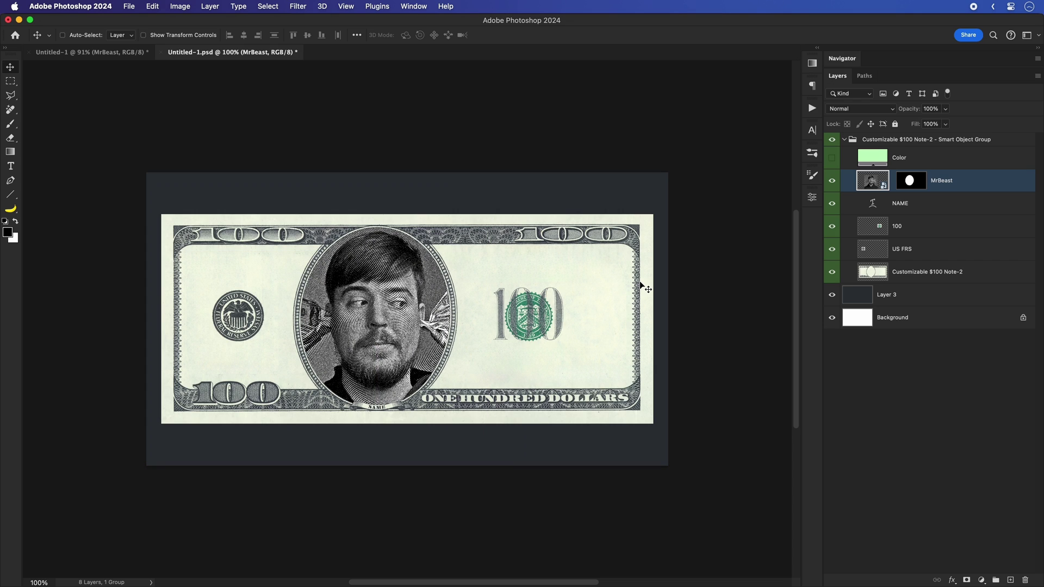
{"action": "key", "text": "Up"}
- Blend the portrait as Darker Color and add a clipped Curves layer raising the black point
{"action": "left_click", "coordinate": [880, 109]}
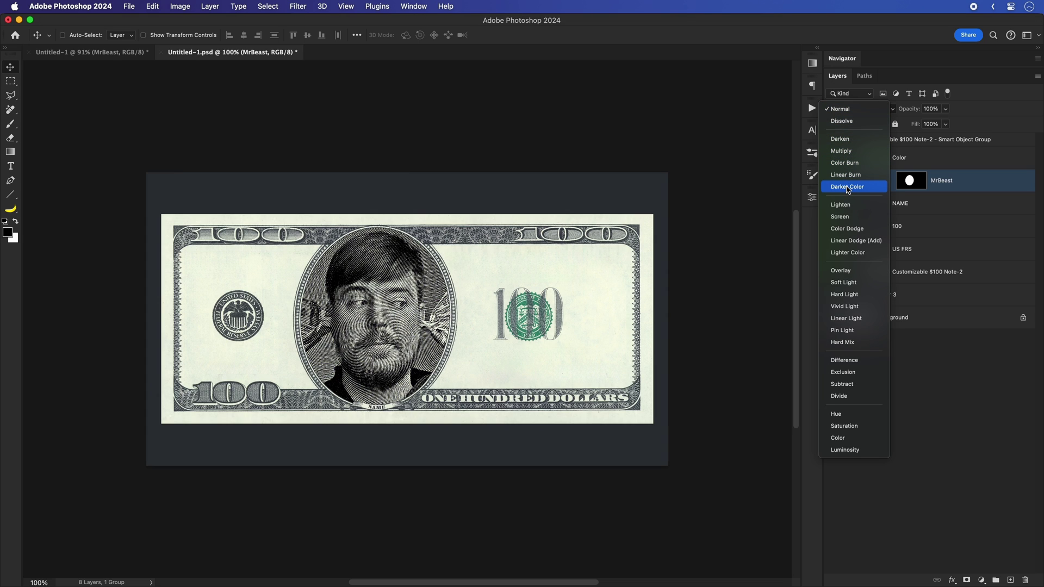
{"action": "left_click", "coordinate": [848, 187]}
{"action": "left_click", "coordinate": [982, 578]}
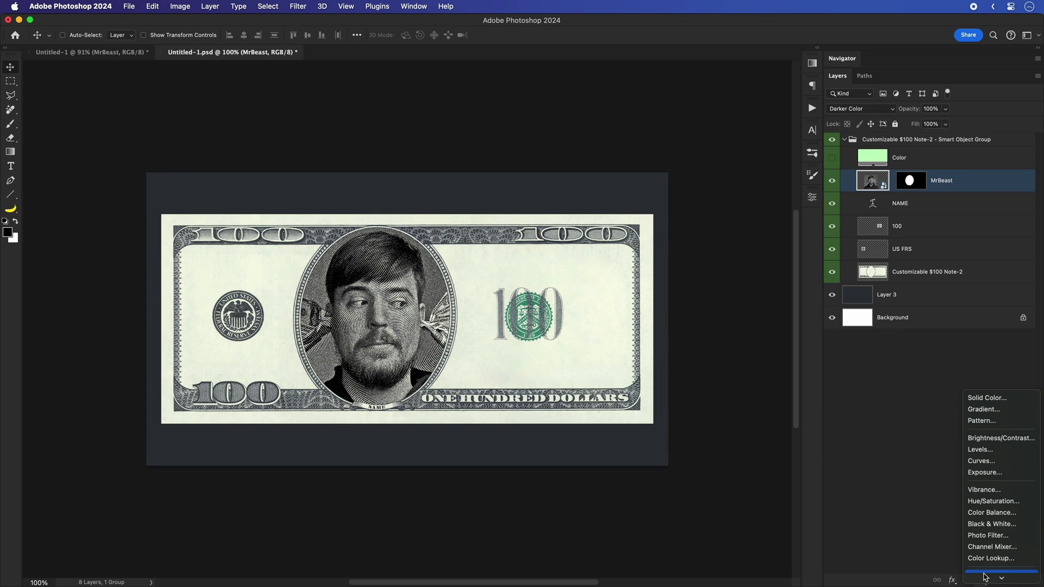
{"action": "left_click", "coordinate": [984, 453]}
{"action": "left_click", "coordinate": [719, 491]}
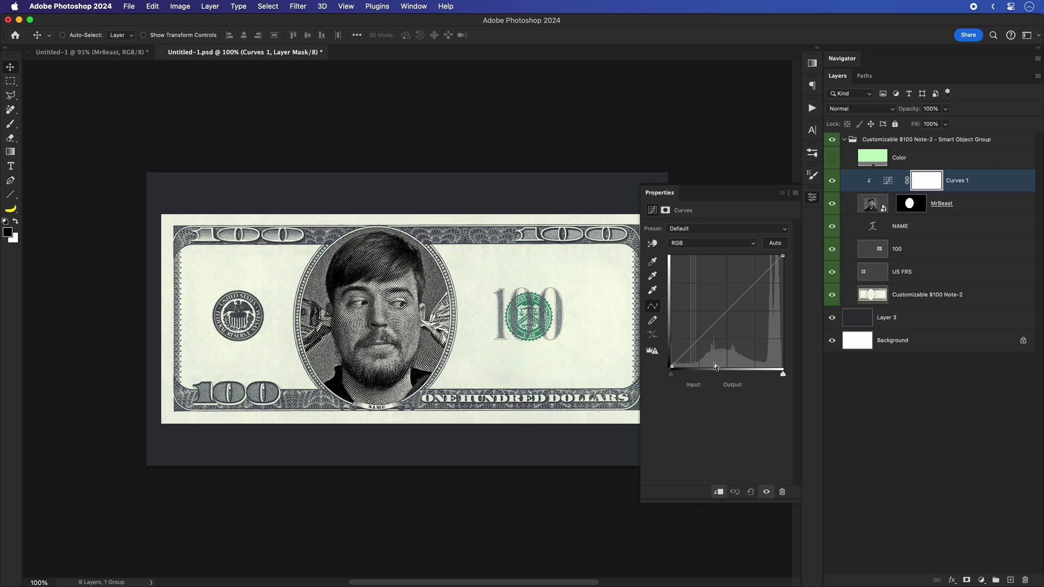
{"action": "left_click_drag", "start_coordinate": [673, 367], "coordinate": [655, 336]}
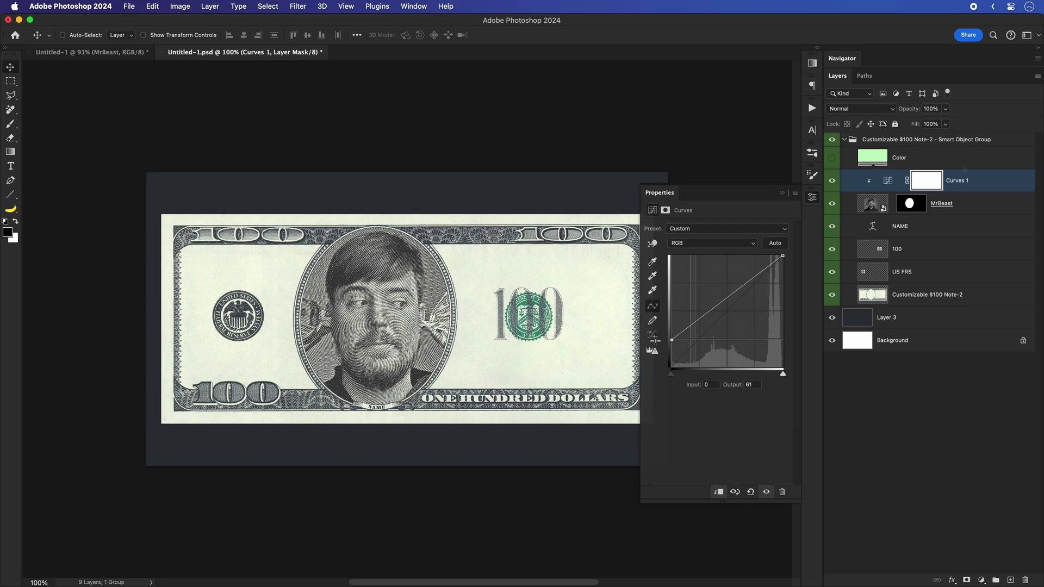
{"action": "left_click", "coordinate": [933, 180]}
- Show the Color layer above the note group and clip it to tint the note green
{"action": "left_click", "coordinate": [832, 158]}
{"action": "left_click_drag", "start_coordinate": [845, 158], "coordinate": [846, 140]}
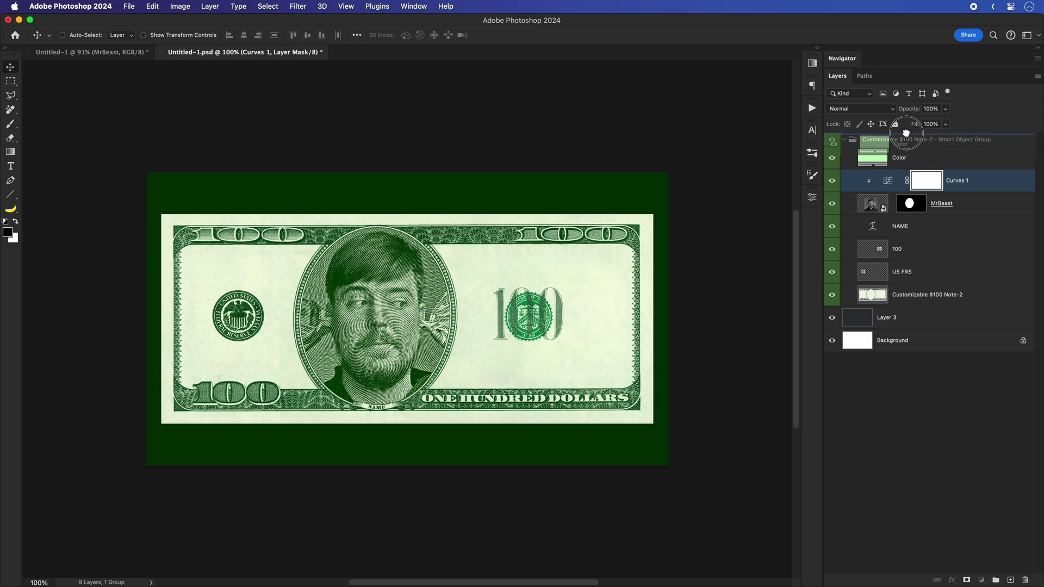
{"action": "left_click", "coordinate": [836, 153], "text": "alt"}
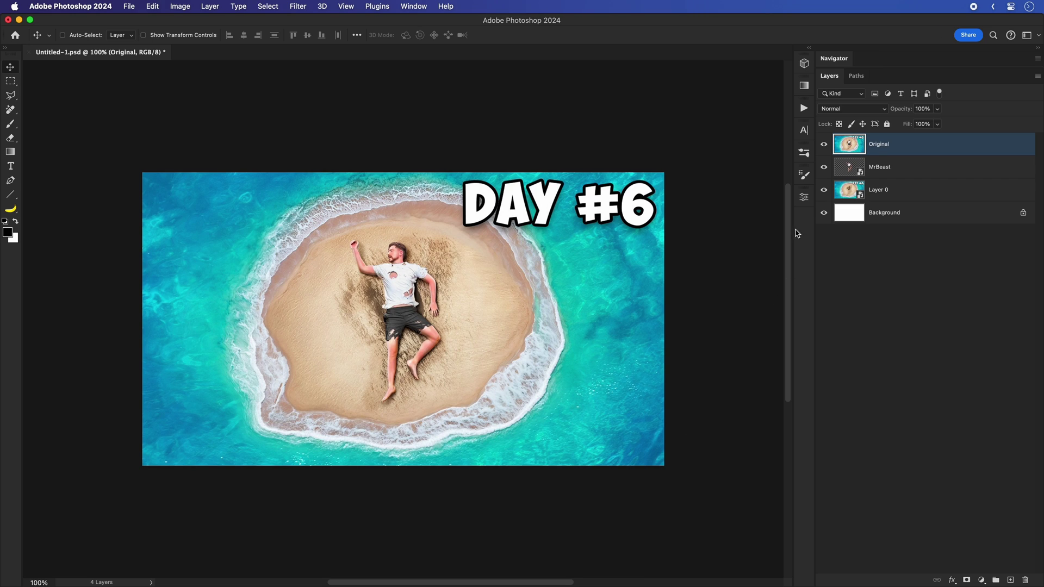
- Hide the Original layer and select the figure layer lying on the sand
{"action": "left_click", "coordinate": [823, 144]}
{"action": "left_click", "coordinate": [824, 168]}
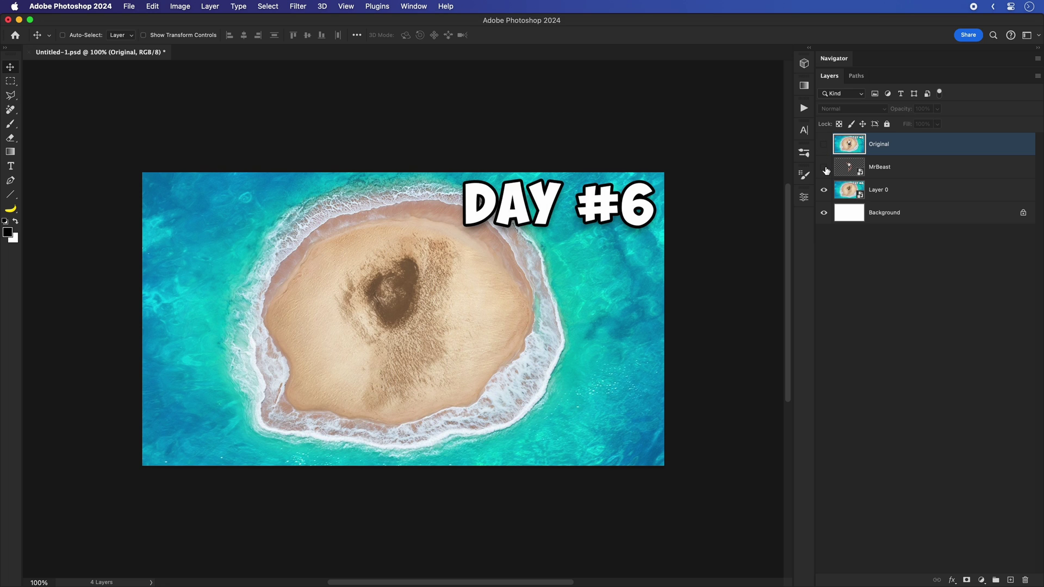
{"action": "left_click", "coordinate": [824, 168]}
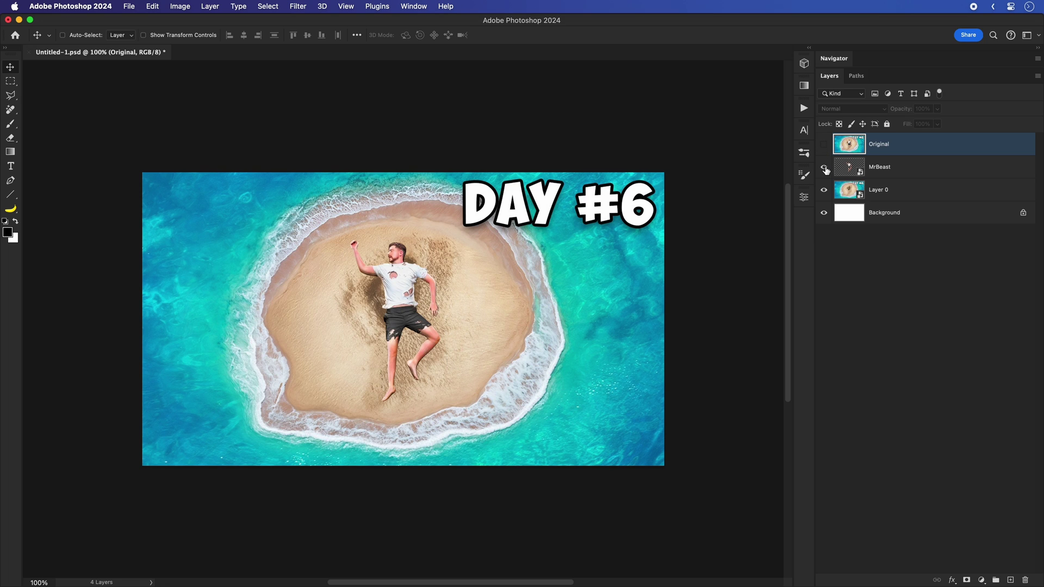
{"action": "left_click", "coordinate": [903, 171]}
- Zoom in and start a Puppet Warp on the figure, trying Expansion 3 px then settling on 2 px
{"action": "key", "text": "super+equal"}
{"action": "key", "text": "super+equal"}
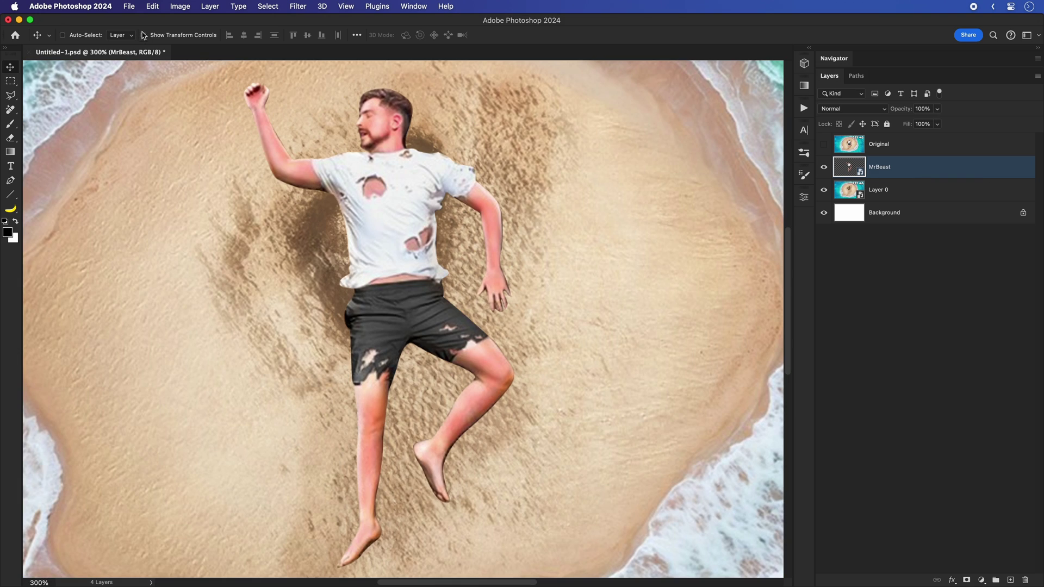
{"action": "left_click", "coordinate": [153, 7]}
{"action": "left_click", "coordinate": [180, 246]}
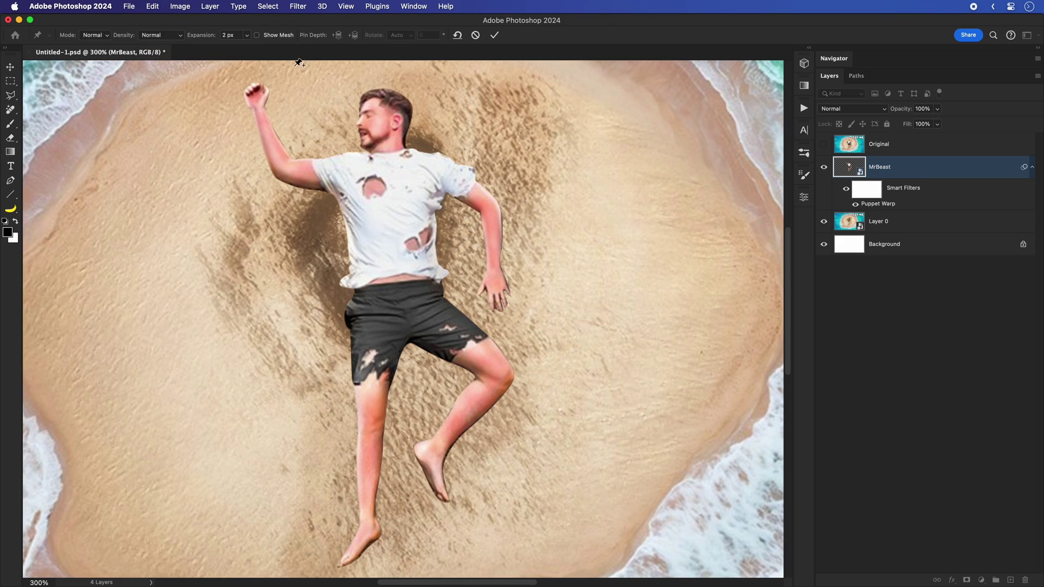
{"action": "left_click", "coordinate": [257, 35]}
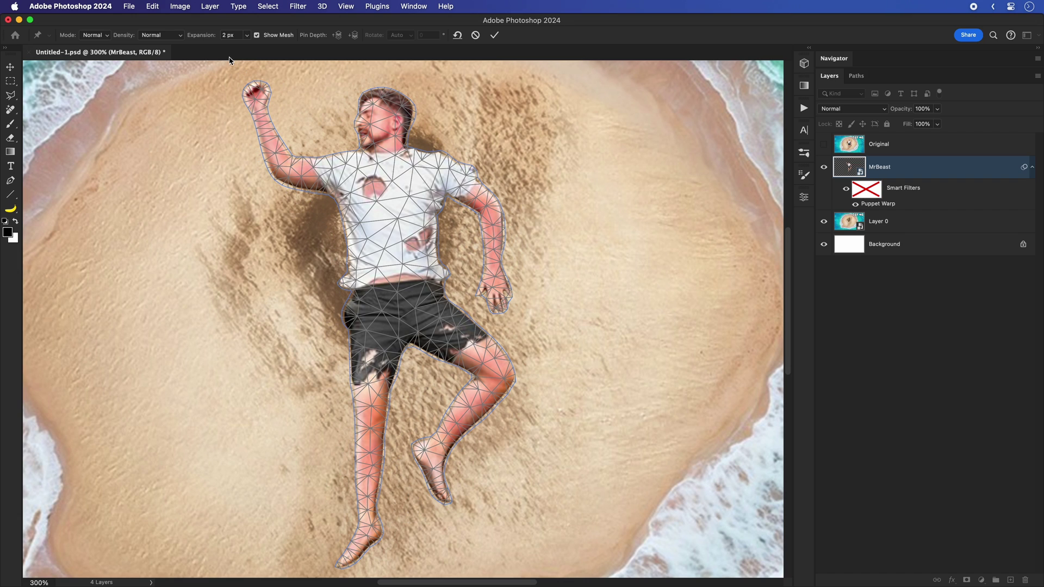
{"action": "left_click", "coordinate": [232, 35]}
{"action": "type", "text": "3"}
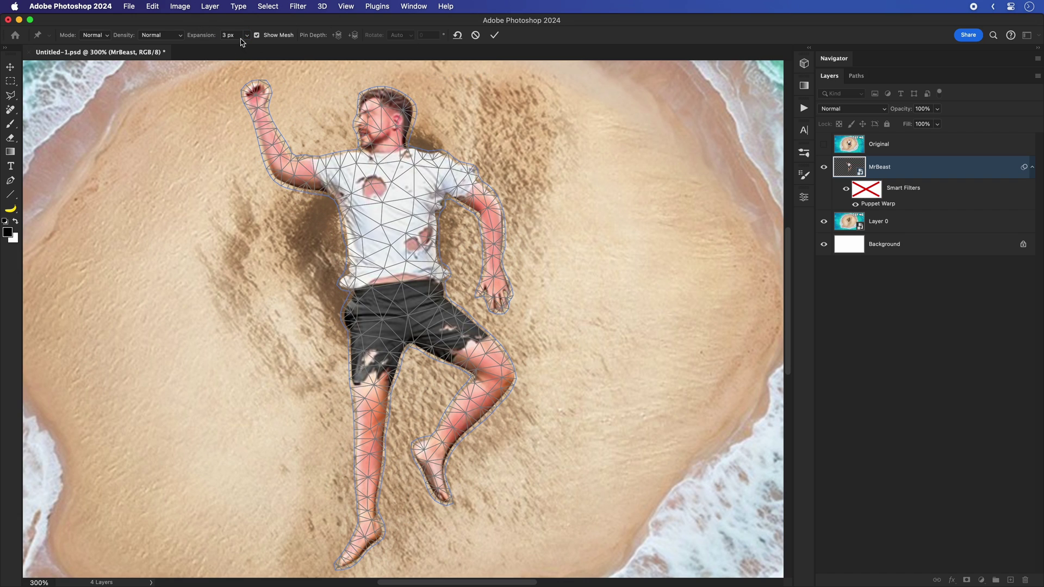
{"action": "left_click", "coordinate": [199, 36]}
{"action": "type", "text": "2"}
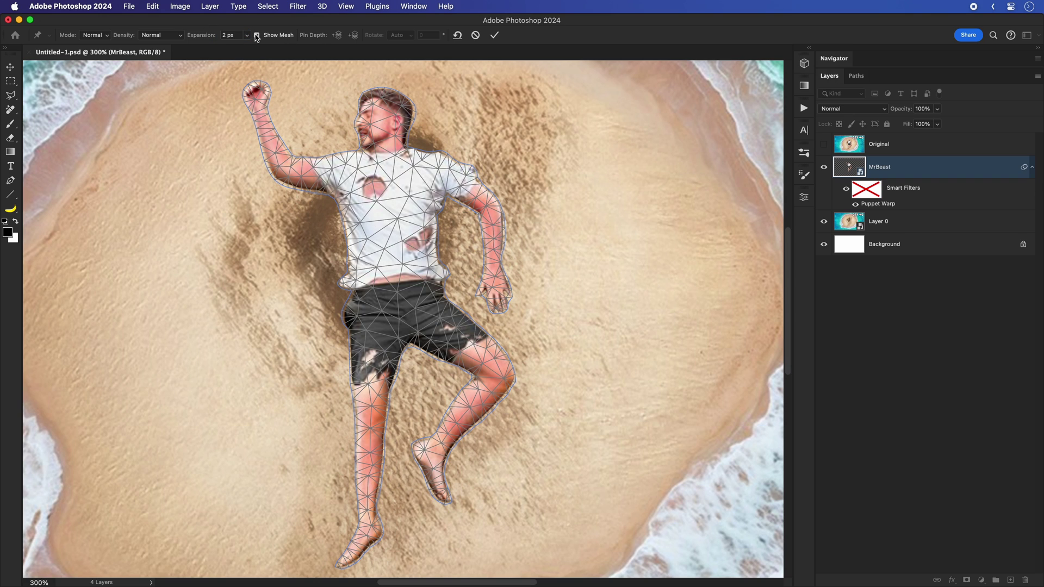
{"action": "left_click", "coordinate": [257, 36]}
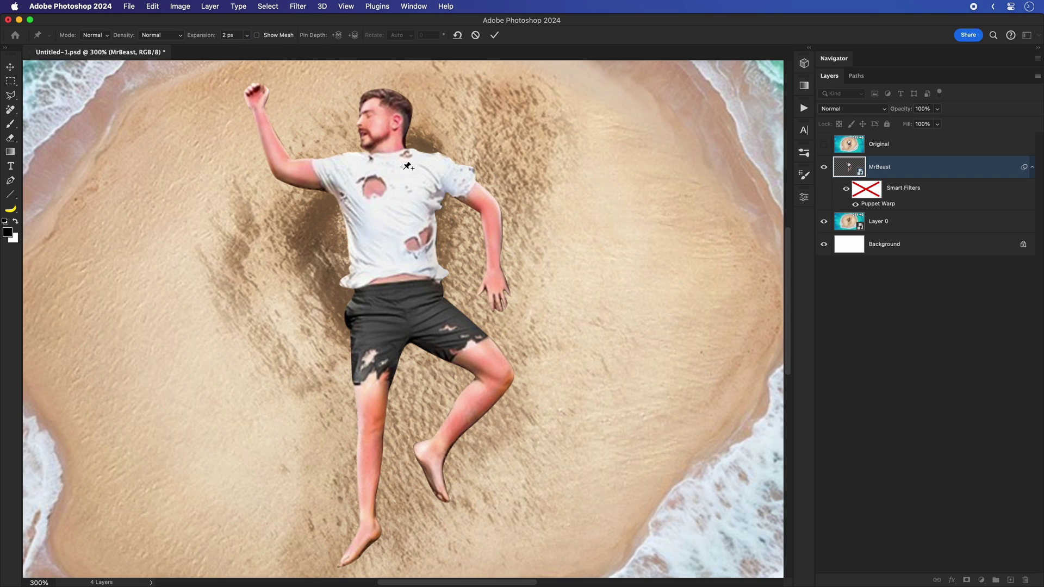
- Place Puppet Warp pins on the shirt, both sides of the shorts, the knee and raised arm
{"action": "left_click", "coordinate": [390, 194]}
{"action": "left_click", "coordinate": [372, 310]}
{"action": "left_click", "coordinate": [428, 301]}
{"action": "left_click", "coordinate": [498, 377]}
{"action": "left_click", "coordinate": [485, 202]}
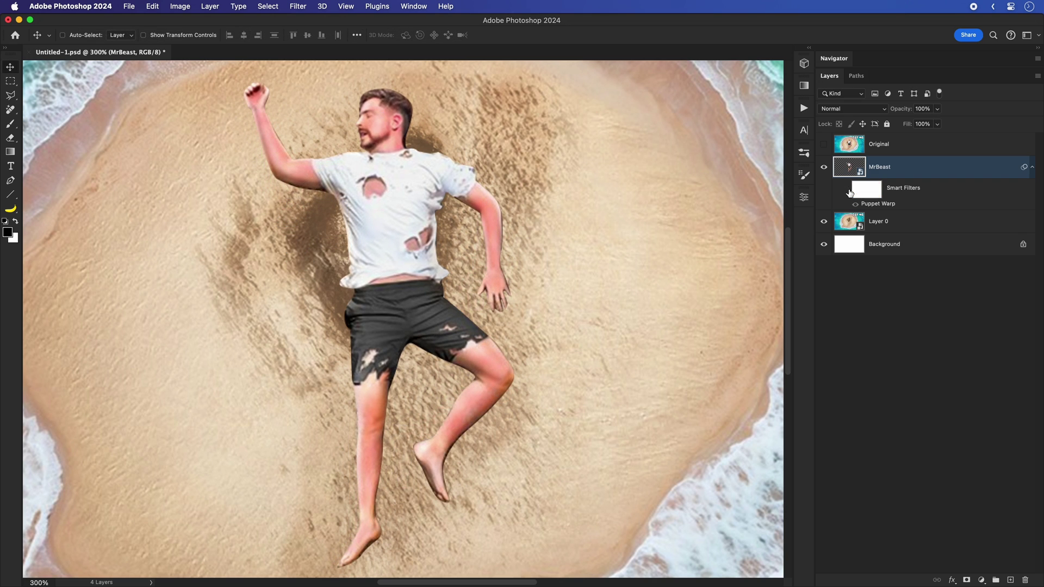
- Toggle the Puppet Warp smart filter off and on to compare the original and warped poses
{"action": "left_click", "coordinate": [846, 190]}
{"action": "left_click", "coordinate": [846, 189]}
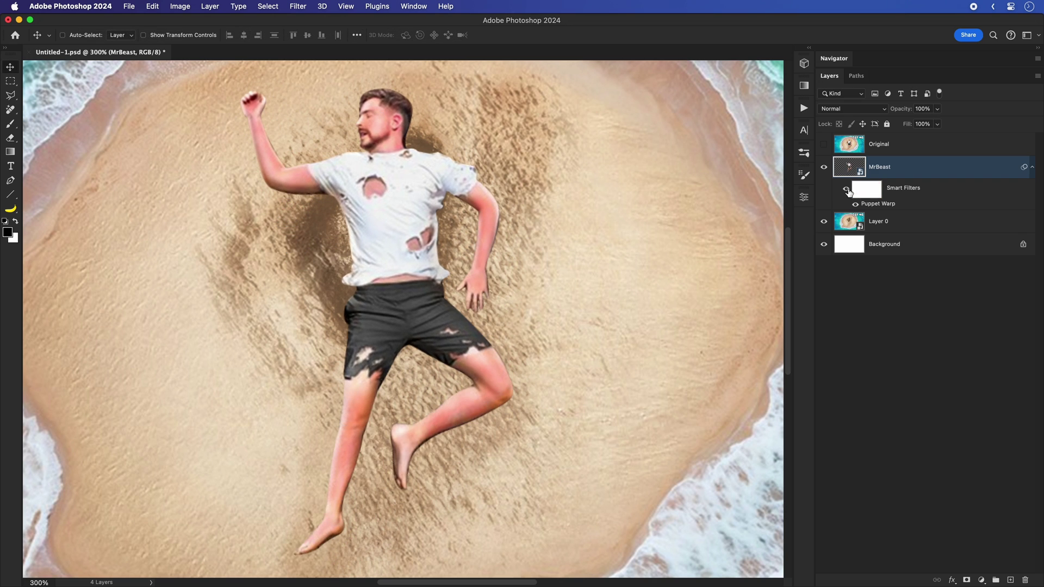
{"action": "left_click", "coordinate": [849, 192]}
{"action": "left_click", "coordinate": [848, 192]}
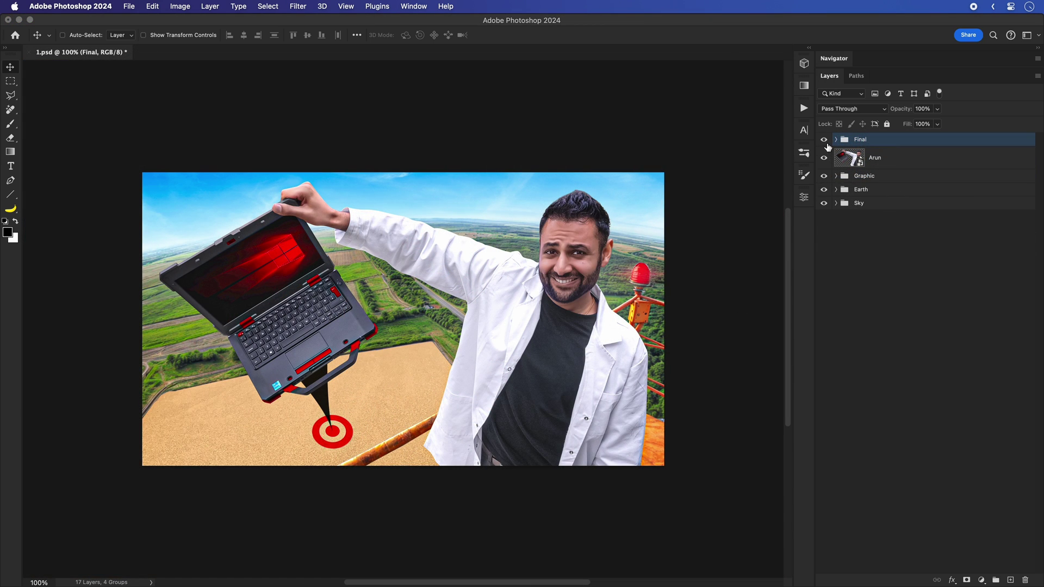
- Hide the Final and Graphic groups and nudge the man, Graphic and Earth layers down twice
{"action": "left_click", "coordinate": [824, 140]}
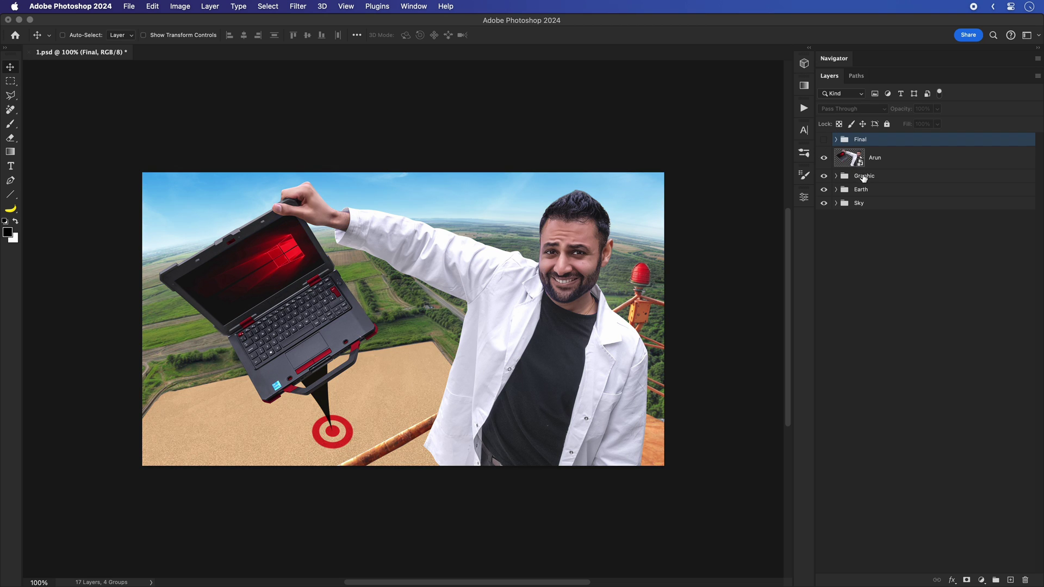
{"action": "left_click", "coordinate": [824, 176]}
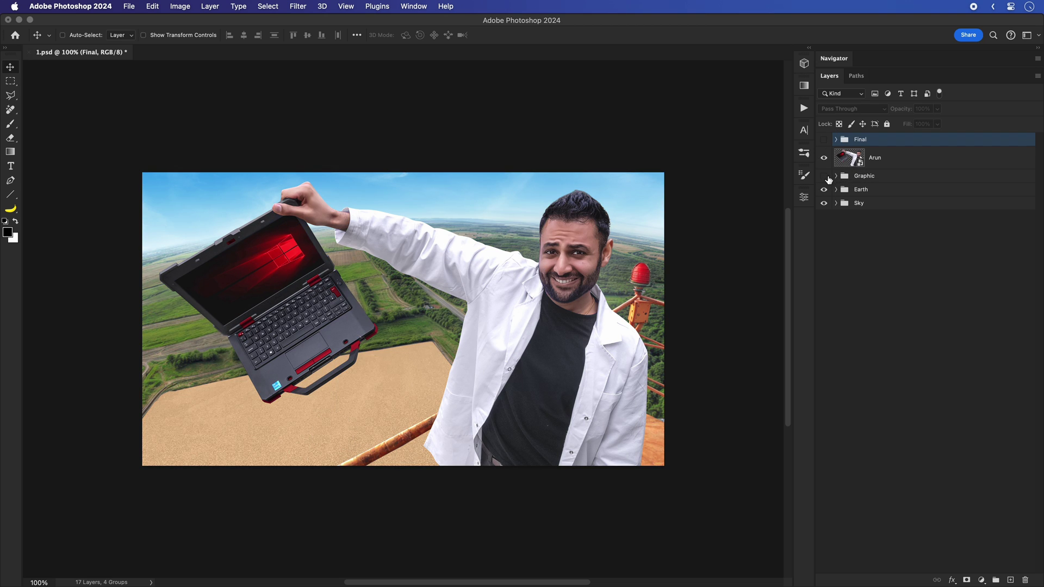
{"action": "left_click", "coordinate": [886, 163]}
{"action": "left_click", "coordinate": [874, 191], "text": "shift"}
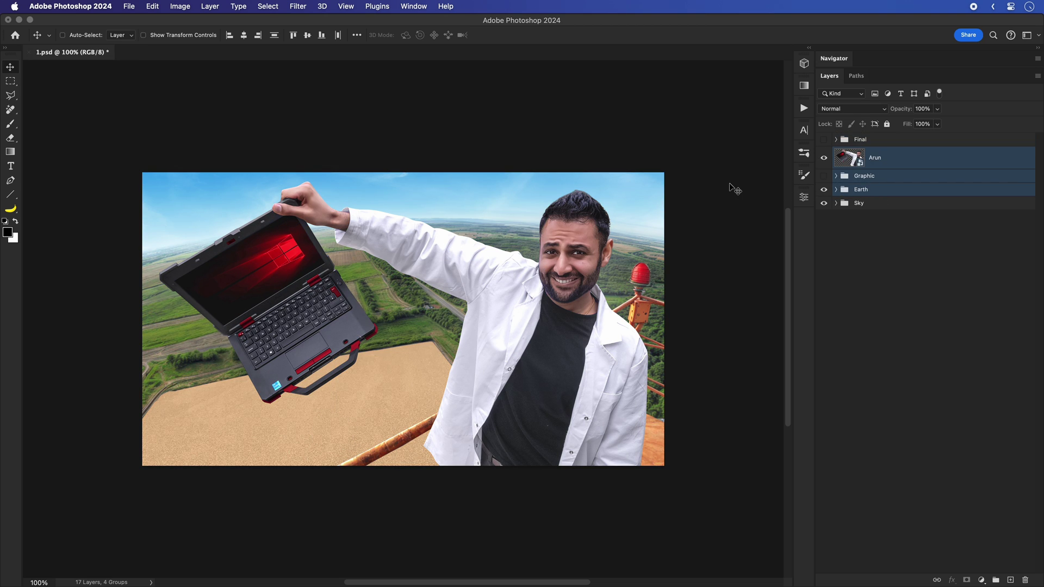
{"action": "key", "text": "Down"}
{"action": "key", "text": "Down"}
{"action": "key", "text": "Down"}
{"action": "key", "text": "Down"}
{"action": "key", "text": "Down"}
{"action": "key", "text": "Down"}
{"action": "key", "text": "Down"}
{"action": "key", "text": "Down"}
{"action": "key", "text": "Down"}
{"action": "key", "text": "Down"}
{"action": "key", "text": "Down"}
{"action": "key", "text": "Down"}
{"action": "key", "text": "Down"}
{"action": "key", "text": "Down"}
{"action": "key", "text": "Down"}
{"action": "key", "text": "Down"}
{"action": "key", "text": "Down"}
{"action": "key", "text": "Down"}
{"action": "key", "text": "Down"}
{"action": "key", "text": "Down"}
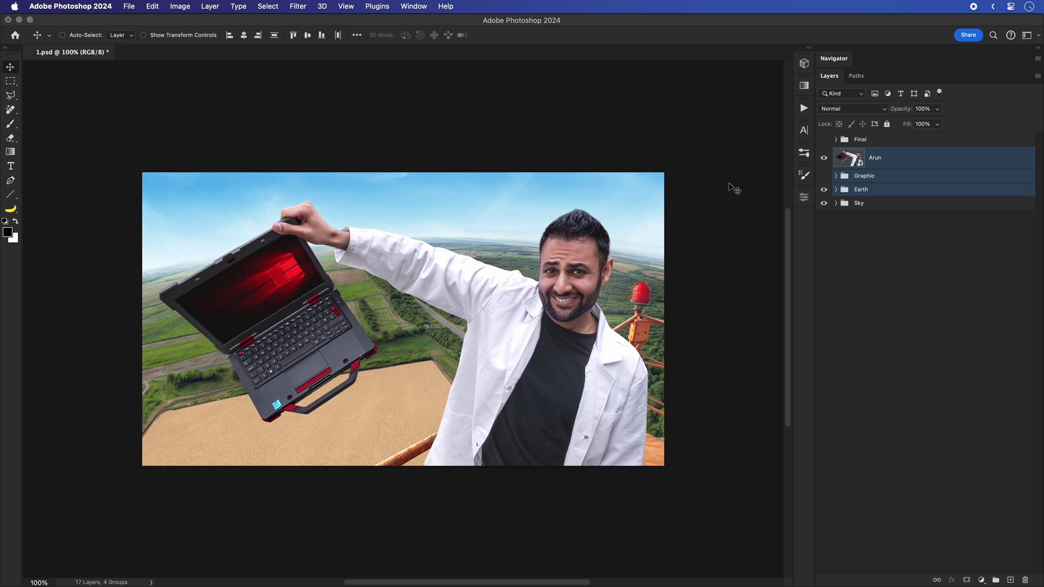
{"action": "key", "text": "Down"}
{"action": "key", "text": "Down"}
{"action": "key", "text": "Down"}
{"action": "key", "text": "Down"}
{"action": "key", "text": "Down"}
{"action": "key", "text": "Down"}
{"action": "key", "text": "Down"}
{"action": "key", "text": "Down"}
{"action": "key", "text": "Down"}
{"action": "key", "text": "Down"}
{"action": "key", "text": "Down"}
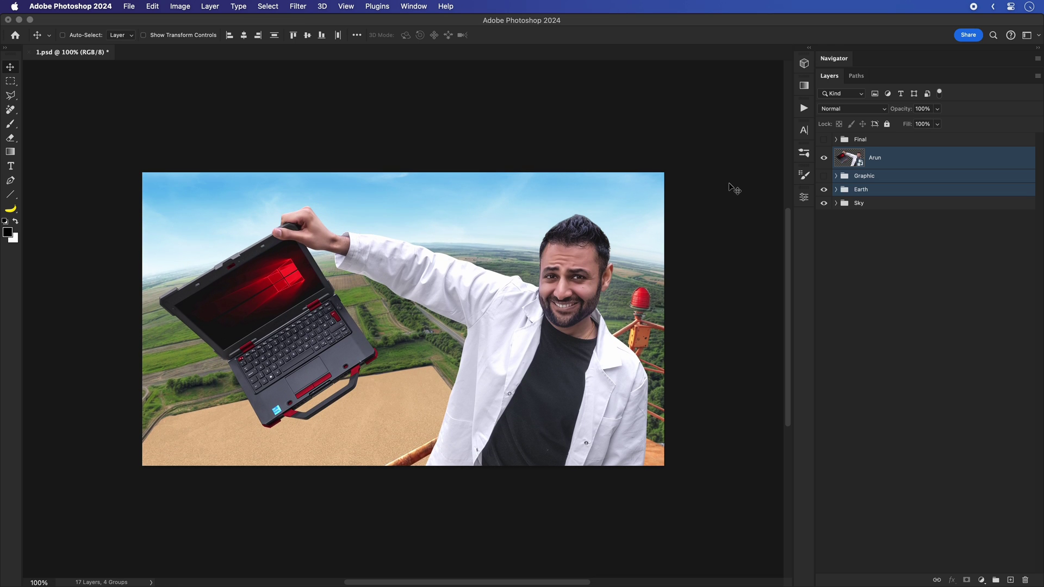
{"action": "left_click", "coordinate": [876, 159]}
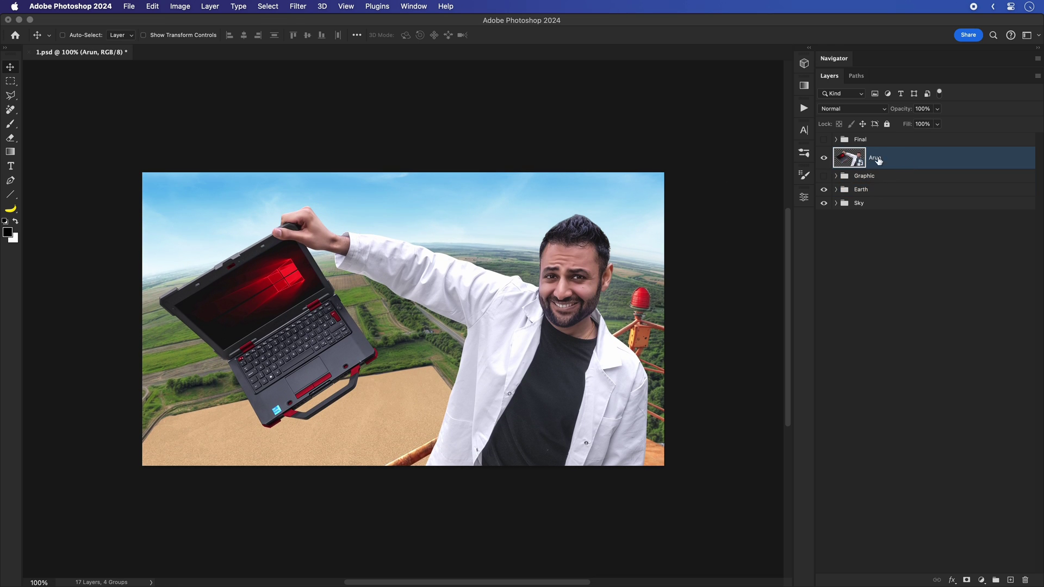
- Puppet Warp the man with pins on torso, body, forehead and arm, bending the arm upward
{"action": "left_click", "coordinate": [153, 7]}
{"action": "left_click", "coordinate": [177, 247]}
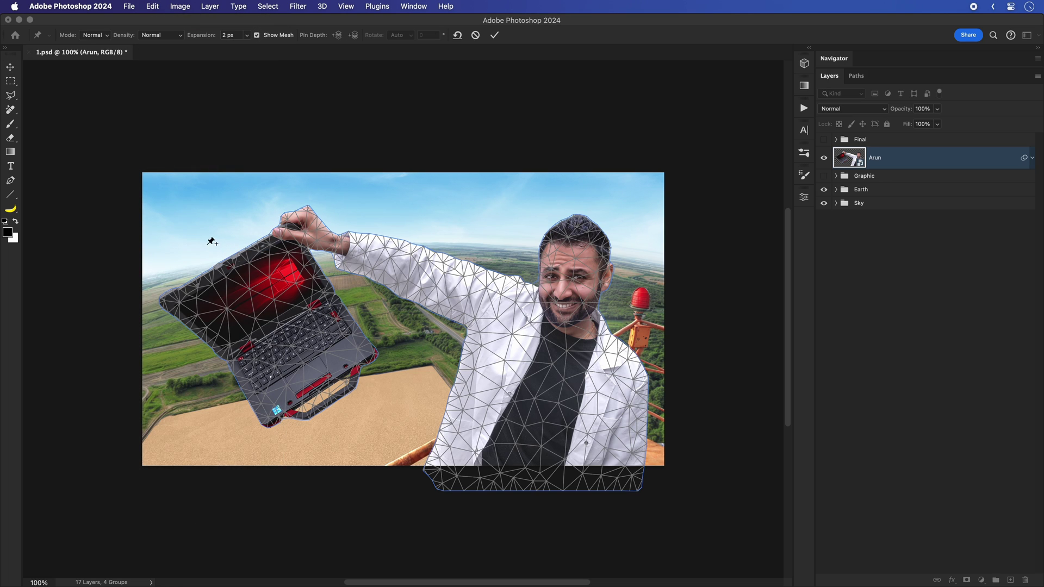
{"action": "left_click", "coordinate": [455, 457]}
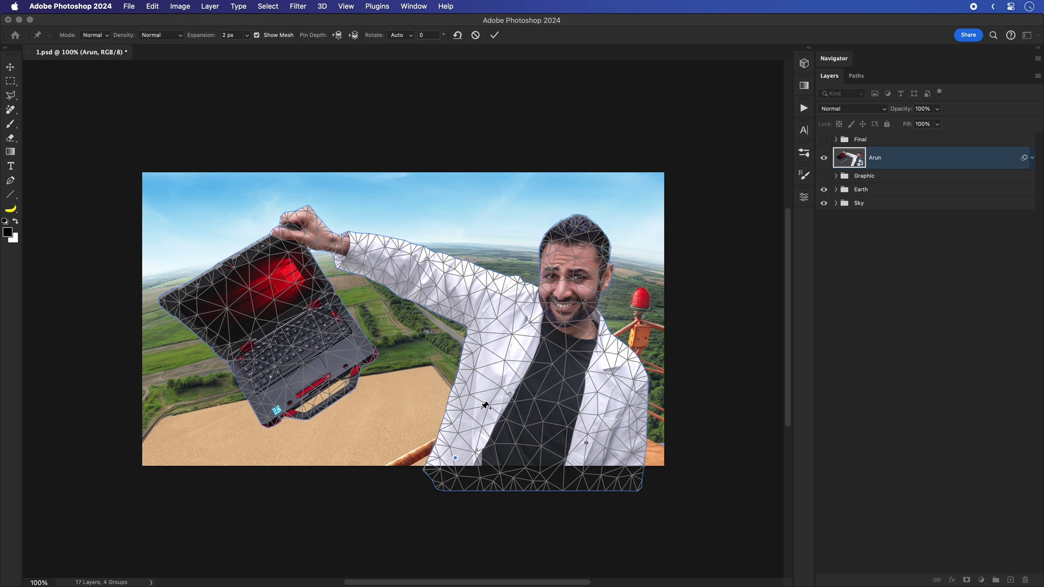
{"action": "left_click", "coordinate": [618, 456]}
{"action": "left_click", "coordinate": [573, 264]}
{"action": "left_click", "coordinate": [615, 360]}
{"action": "left_click_drag", "start_coordinate": [400, 266], "coordinate": [417, 242]}
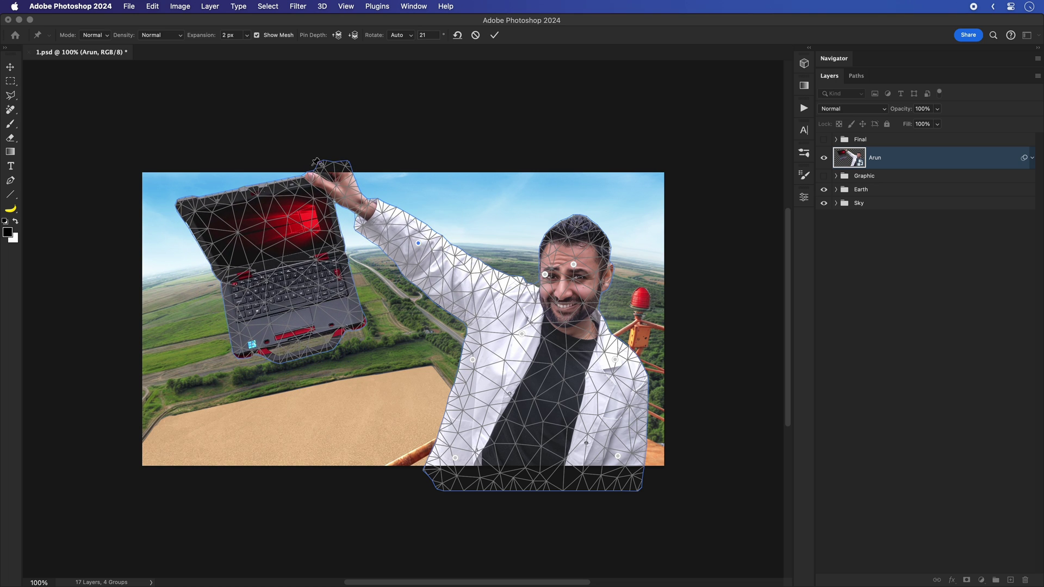